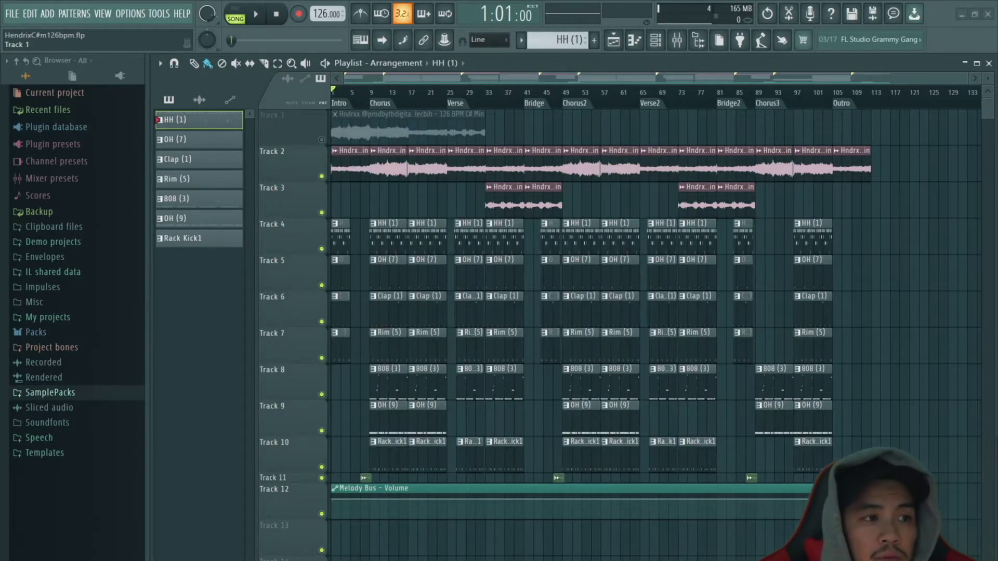
Solo Track 1 and play its melody sample from the intro, continuing from the Verse marker
left_click(322, 140)
right_click(322, 140)
key("space")
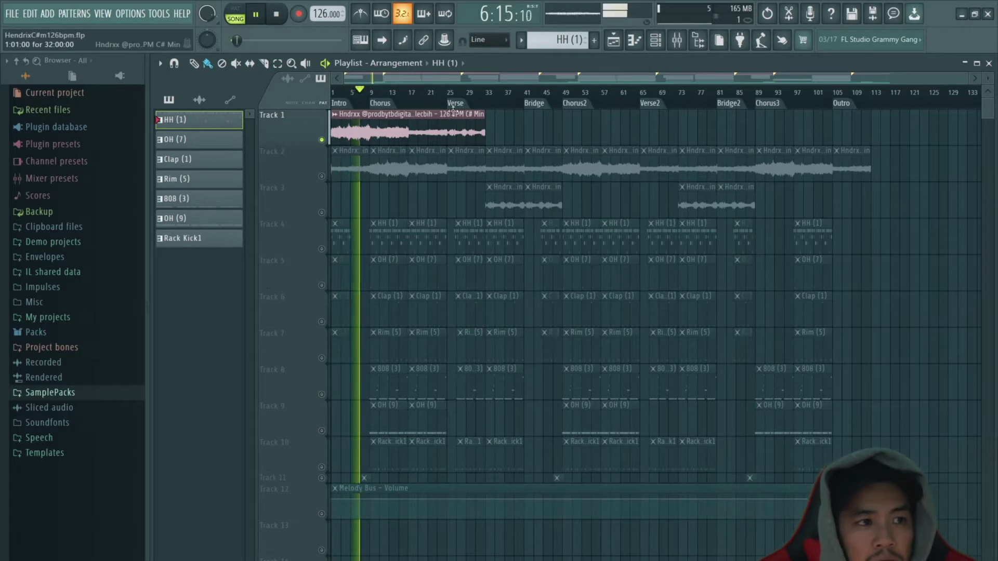
key("space")
key("space")
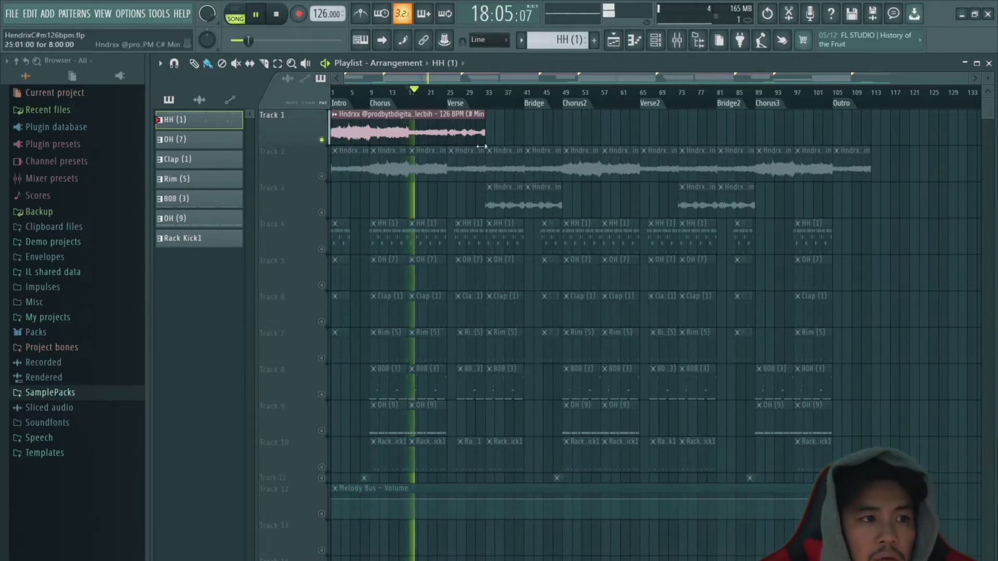
left_click(444, 103)
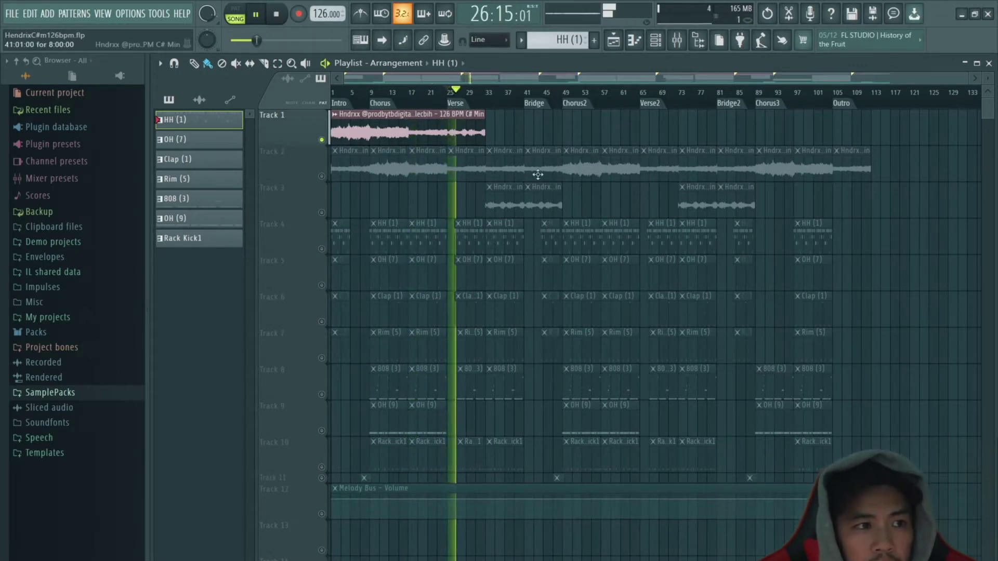
key("space")
Take Track 1 out of solo so all the other tracks are active, and mute Track 1
left_click(322, 177)
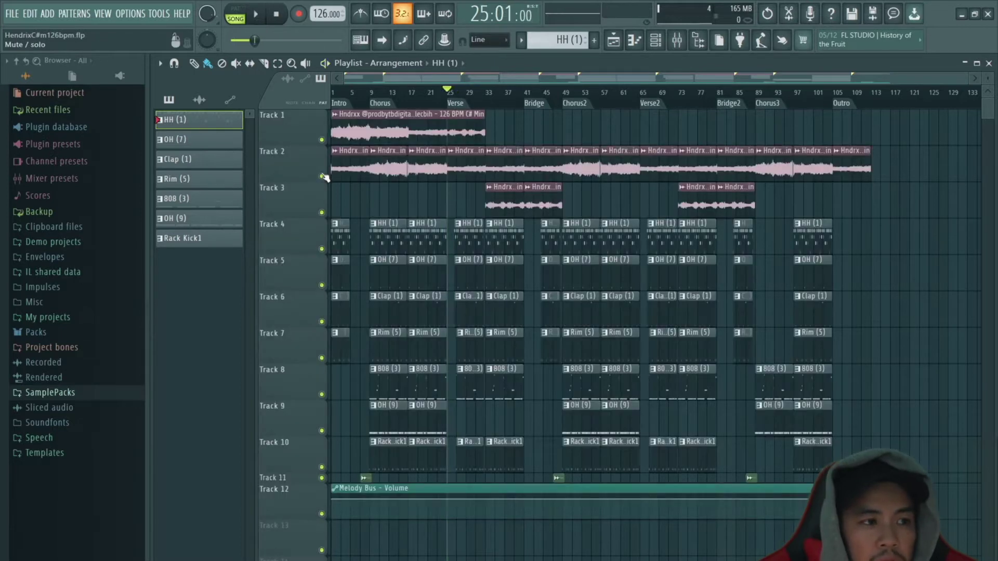
left_click(322, 140)
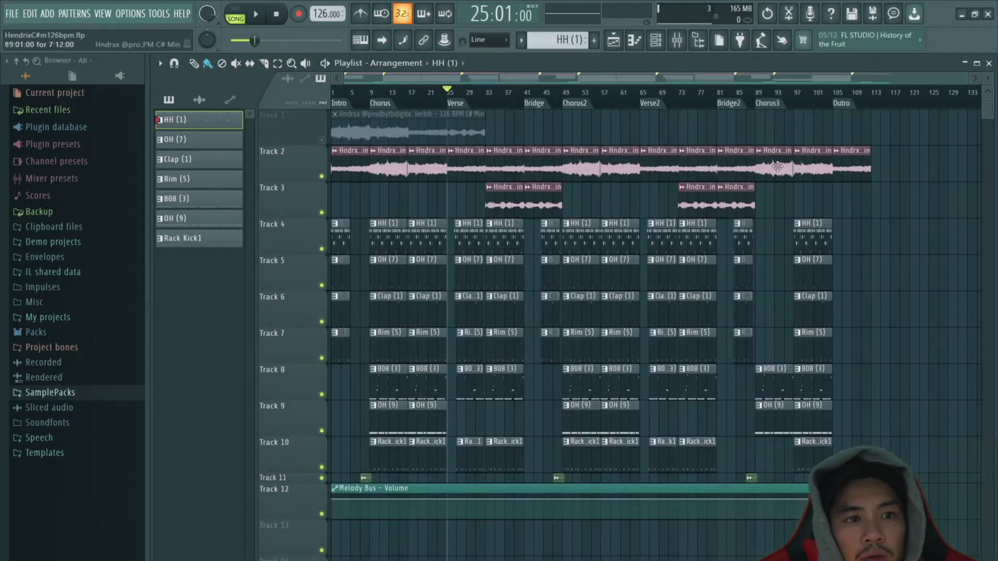
scroll(594, 131, "down", 1)
scroll(583, 141, "up", 1)
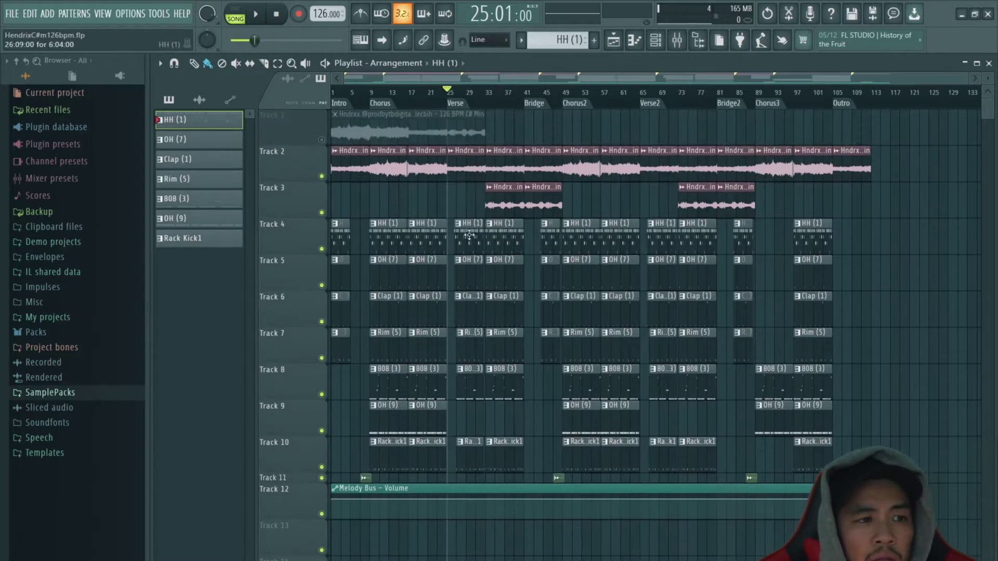
Switch playback to pattern mode and play the HH (1) hi-hat pattern in the piano roll, following its notes through bar 8
left_click(614, 40)
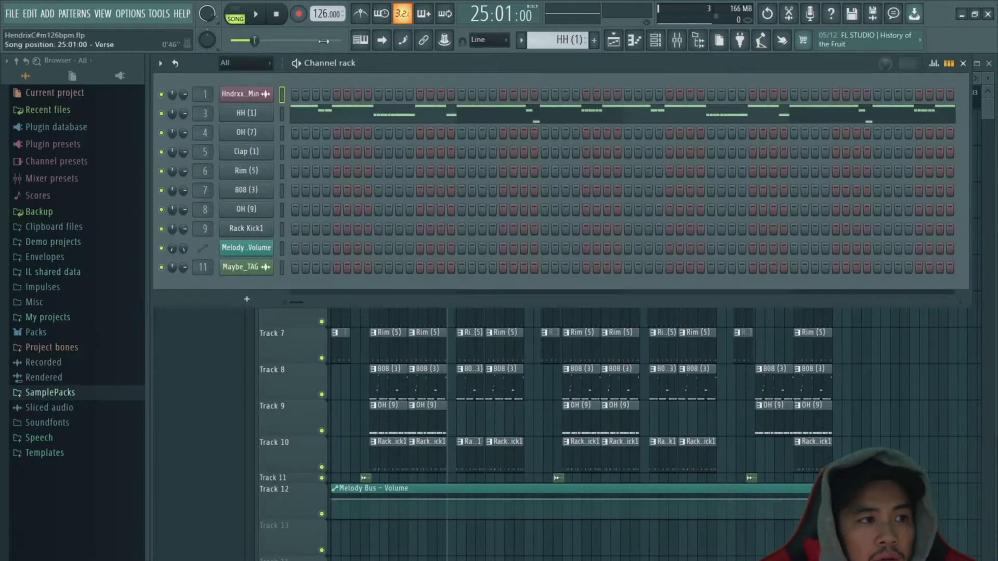
left_click(236, 13)
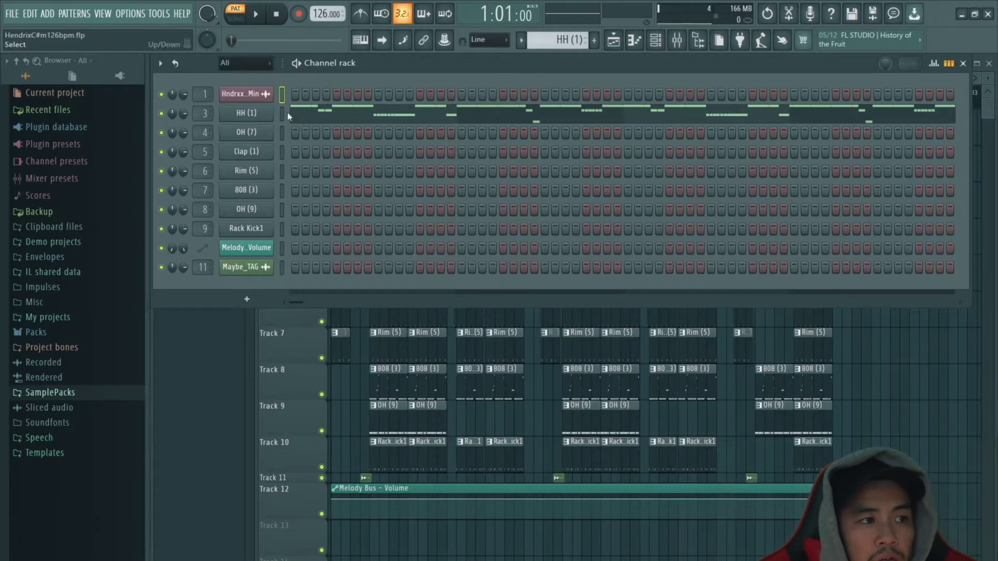
left_click(329, 116)
key("space")
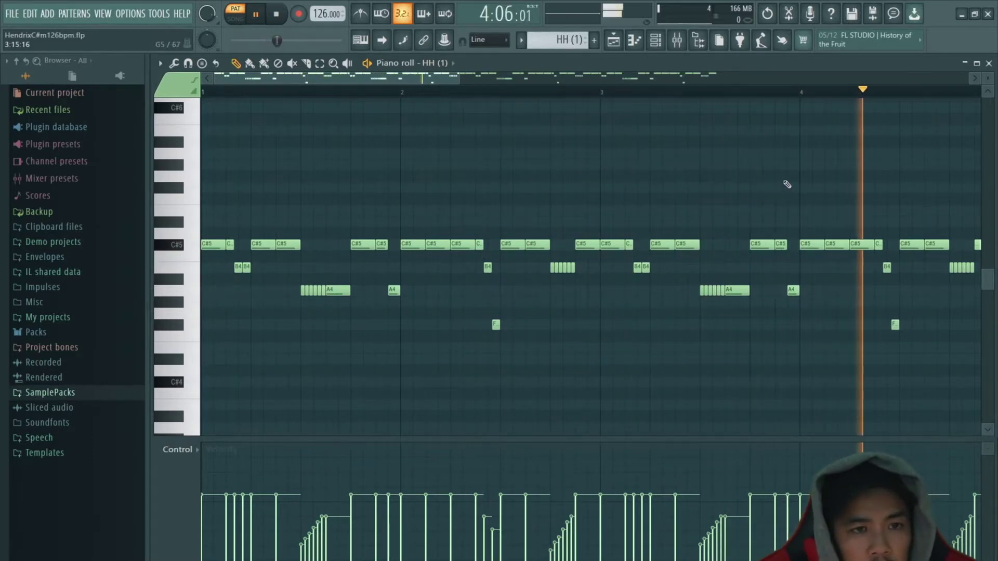
left_click_drag(876, 170, 468, 172)
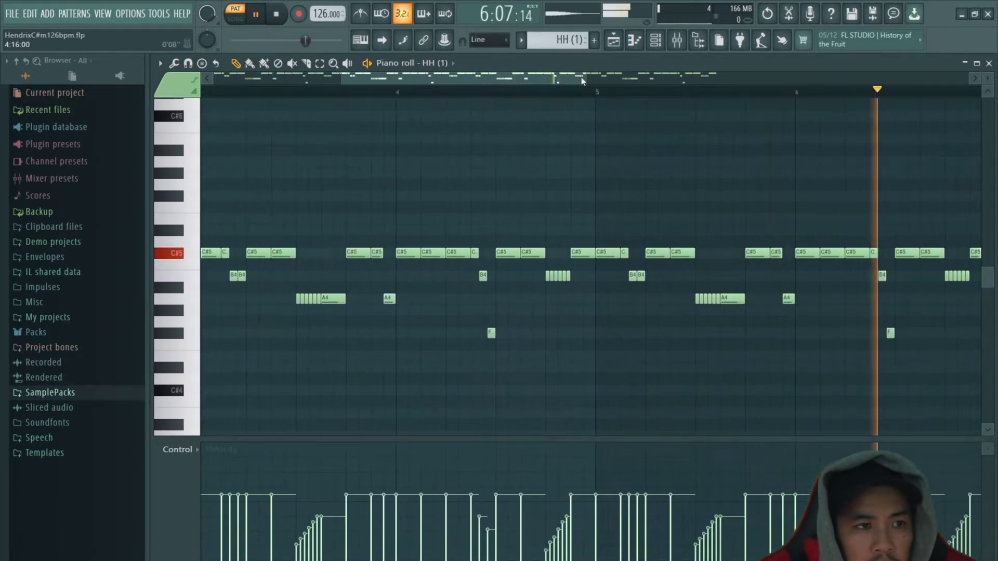
left_click_drag(587, 80, 741, 79)
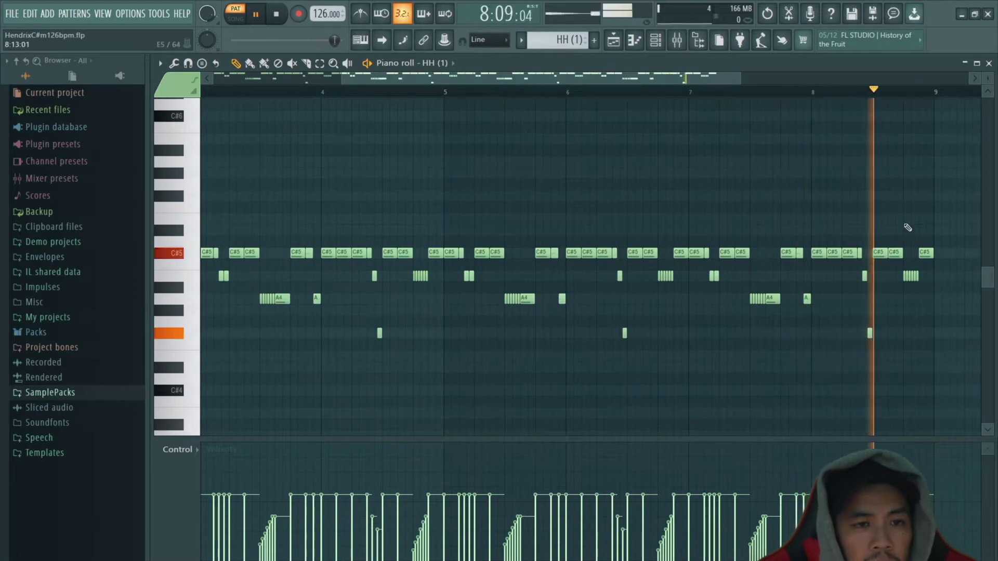
key("space")
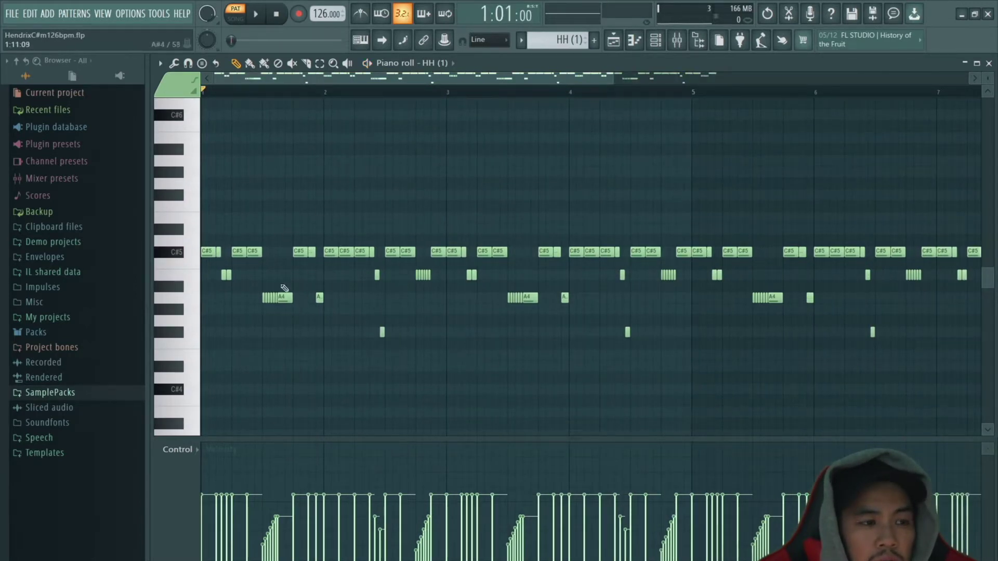
left_click_drag(784, 211, 727, 201)
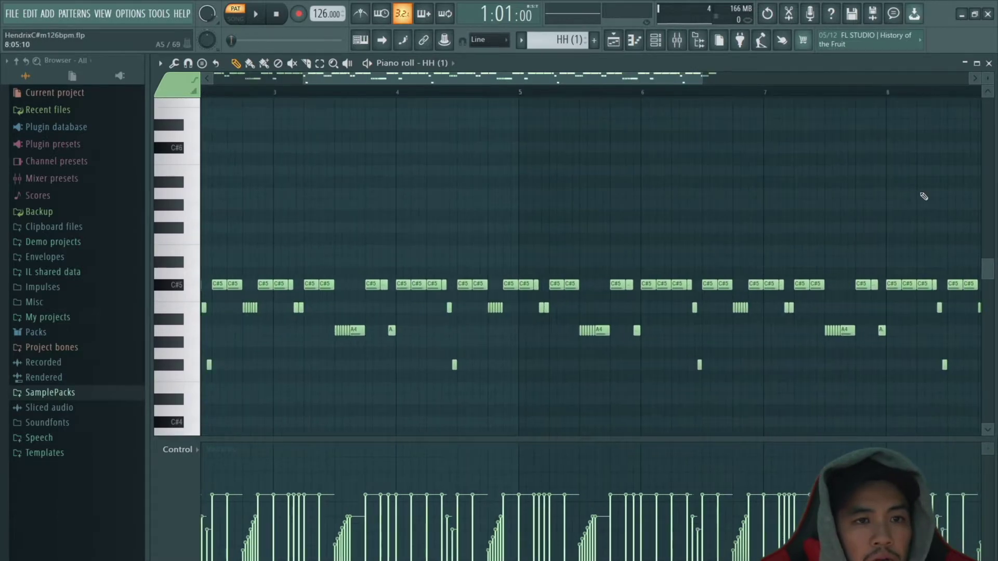
Show the OH (7) open-hat pattern in the piano roll and play it
left_click_drag(924, 196, 722, 310)
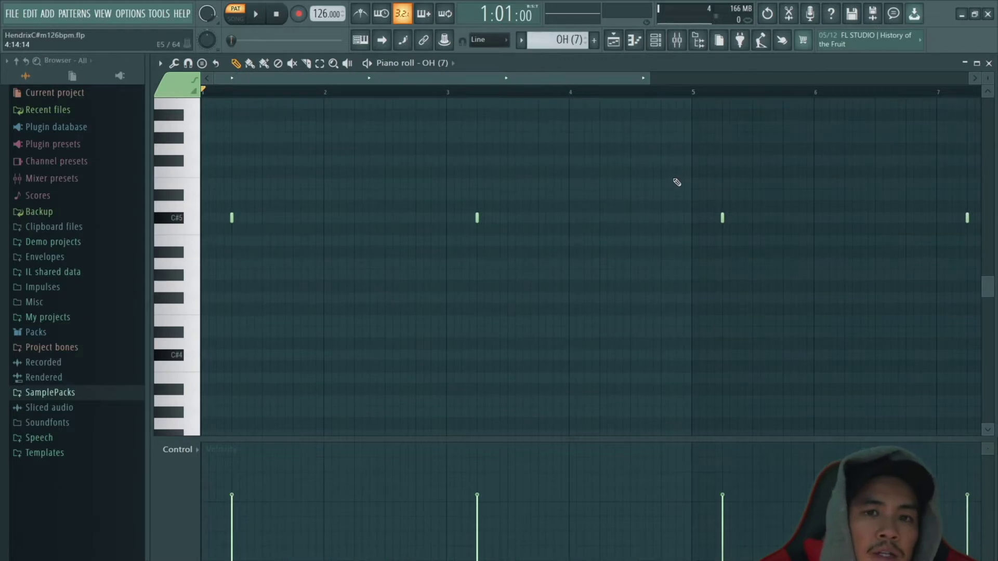
scroll(531, 174, "up", 3)
key("space")
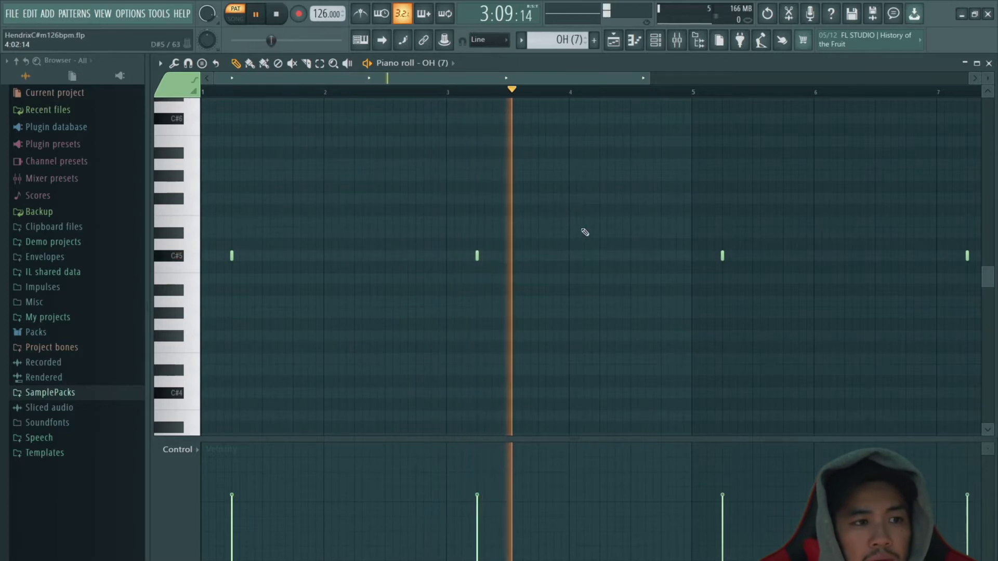
key("space")
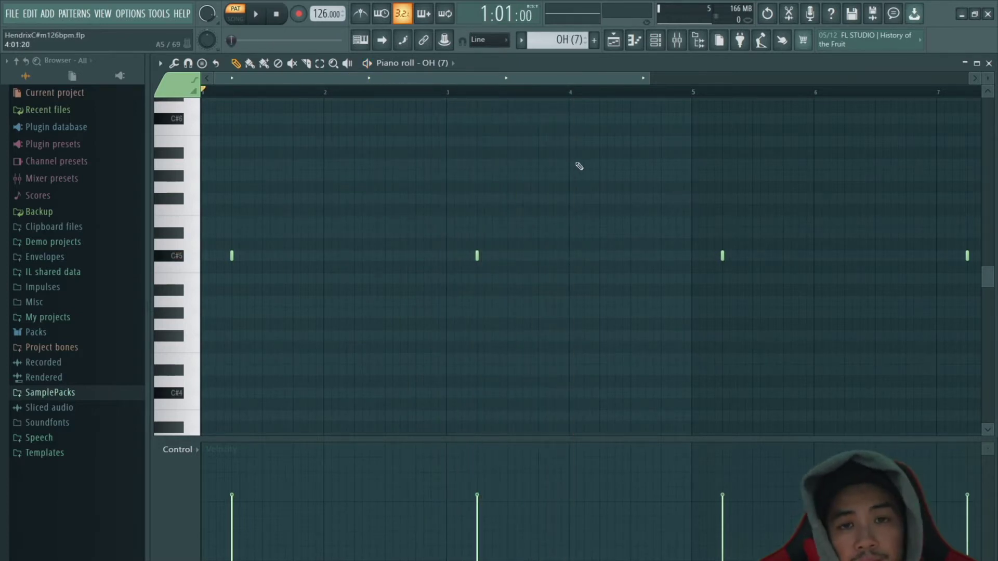
Play the Clap (1) pattern and the Rim (5) pattern in the piano roll
left_click(614, 40)
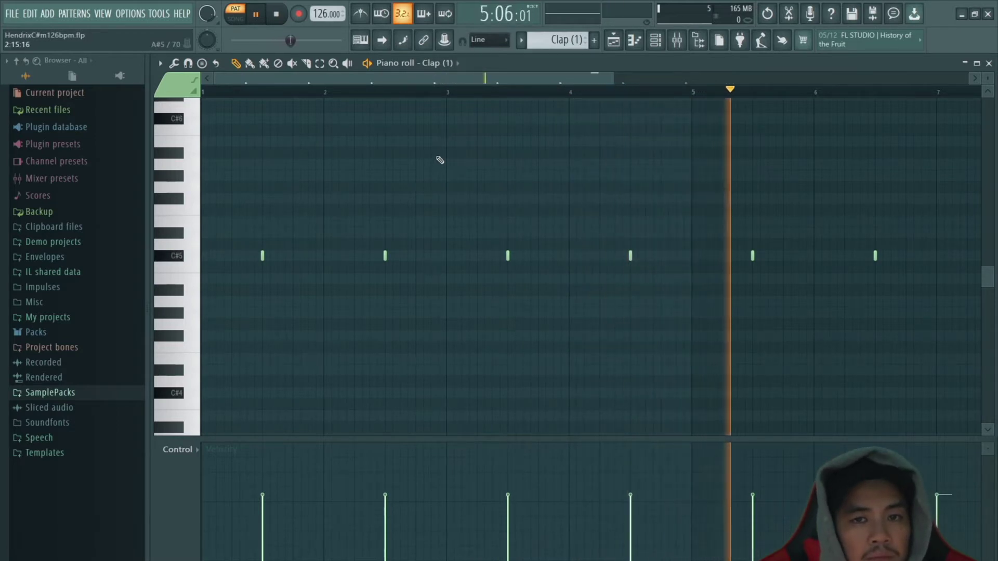
key("space")
scroll(559, 40, "down", 4)
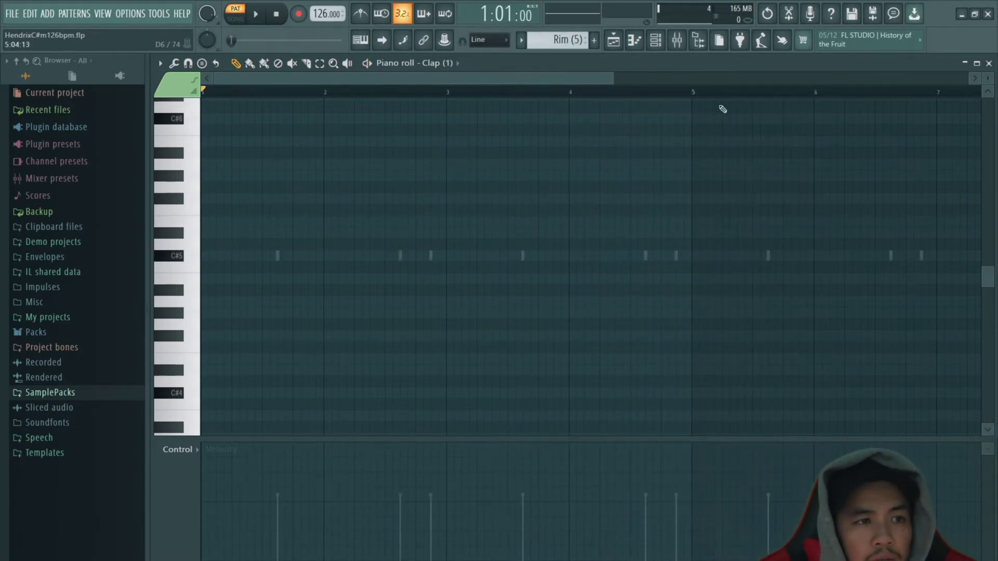
key("space")
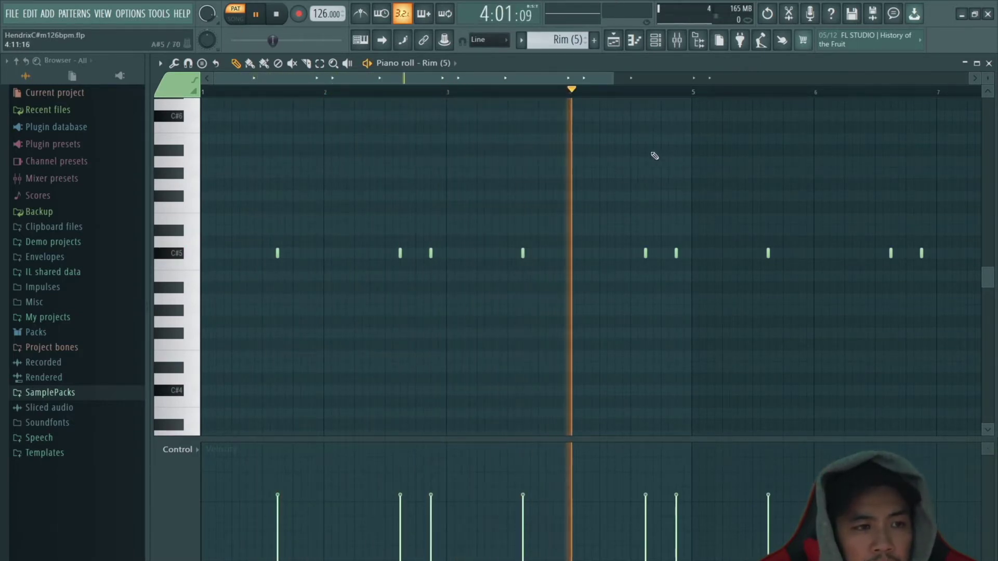
key("space")
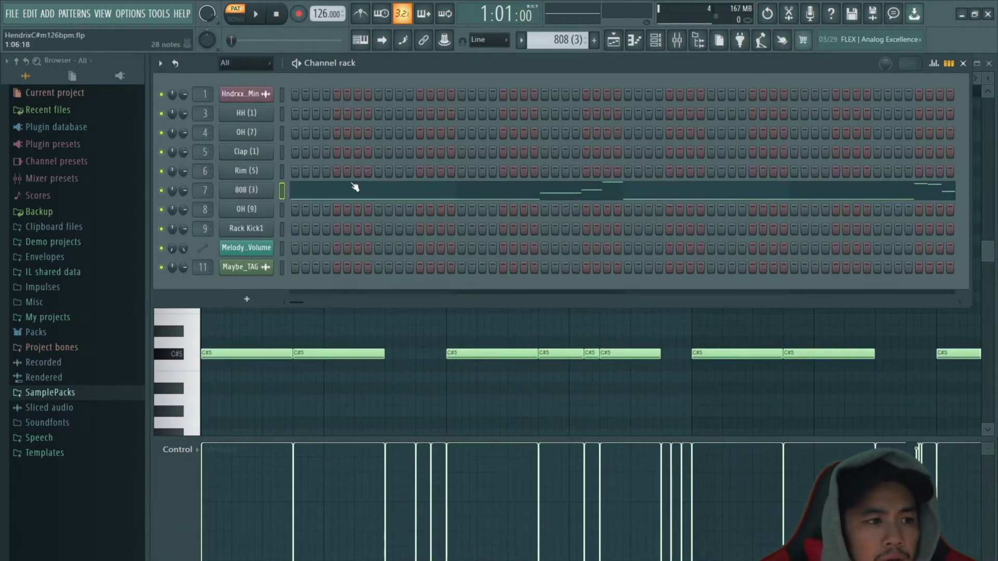
Open the 808 (3) pattern in the piano roll and play it through to bar 8
key("F6")
key("space")
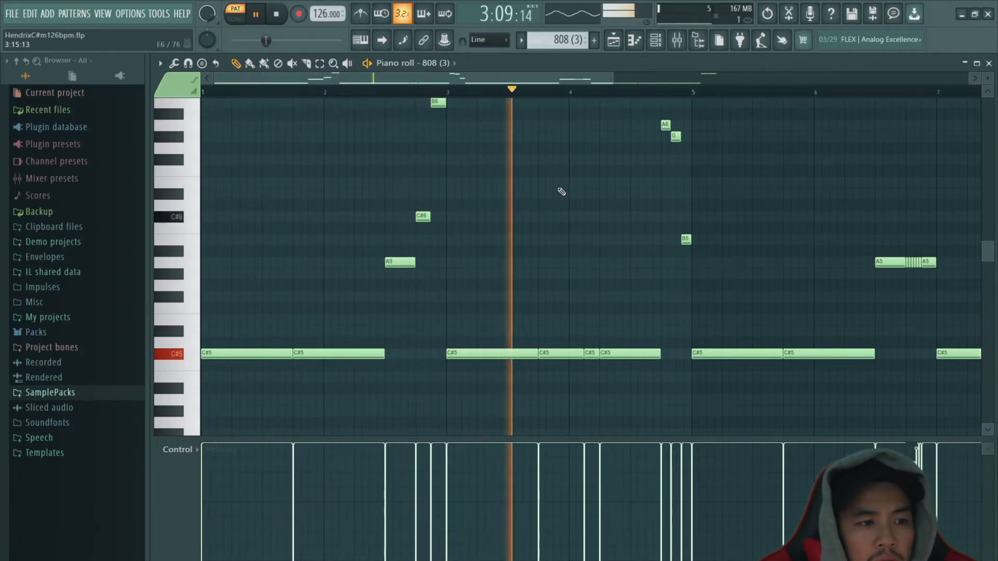
left_click_drag(572, 239, 493, 263)
left_click_drag(698, 217, 617, 216)
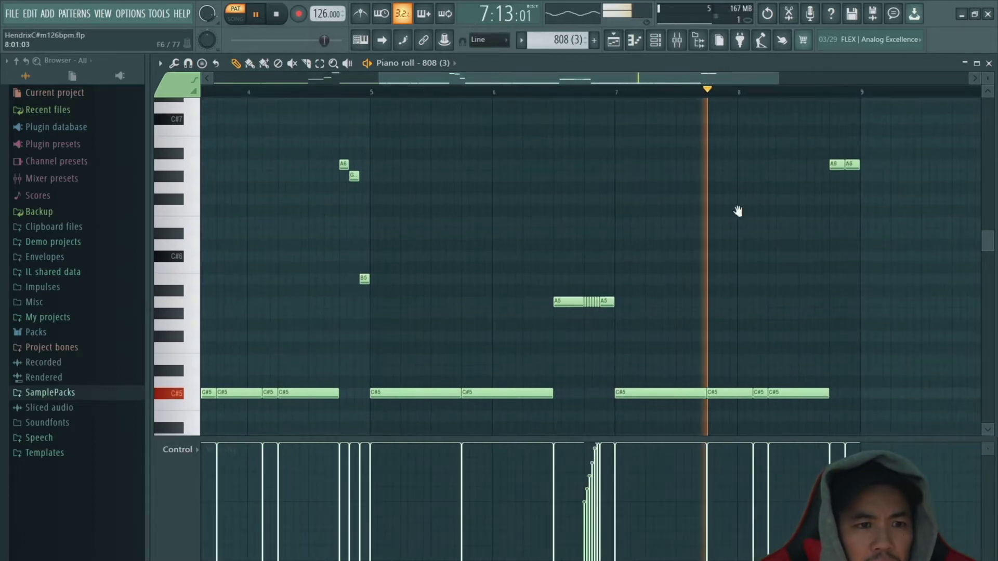
scroll(645, 218, "down", 2)
scroll(624, 231, "left", 2)
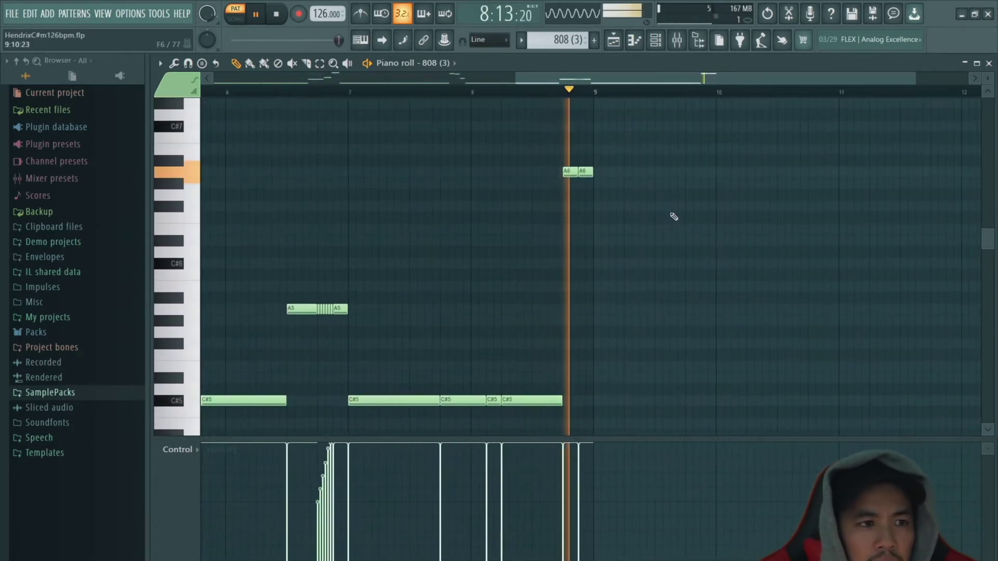
key("space")
Examine the 808 (3) notes from the first bar, comparing the long C#5 notes with the short higher ones
scroll(707, 218, "left", 4)
scroll(753, 235, "left", 2)
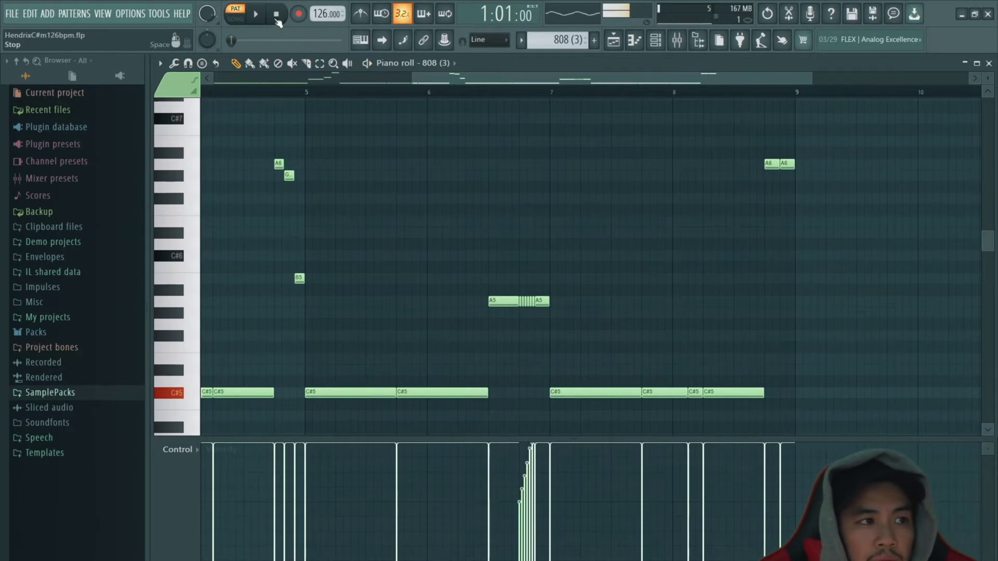
scroll(572, 219, "down", 1)
scroll(598, 198, "left", 6)
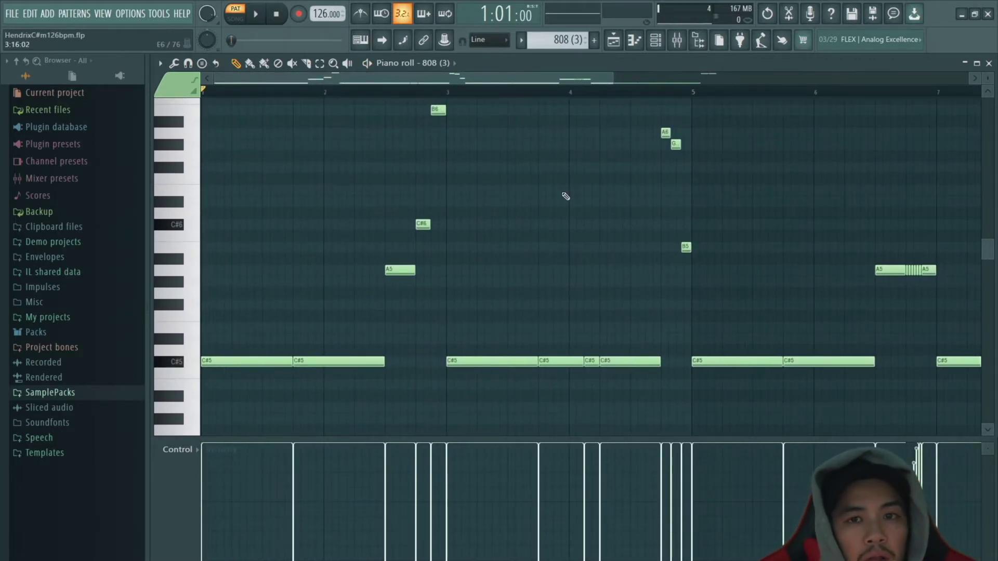
scroll(572, 260, "up", 3)
scroll(556, 213, "down", 1)
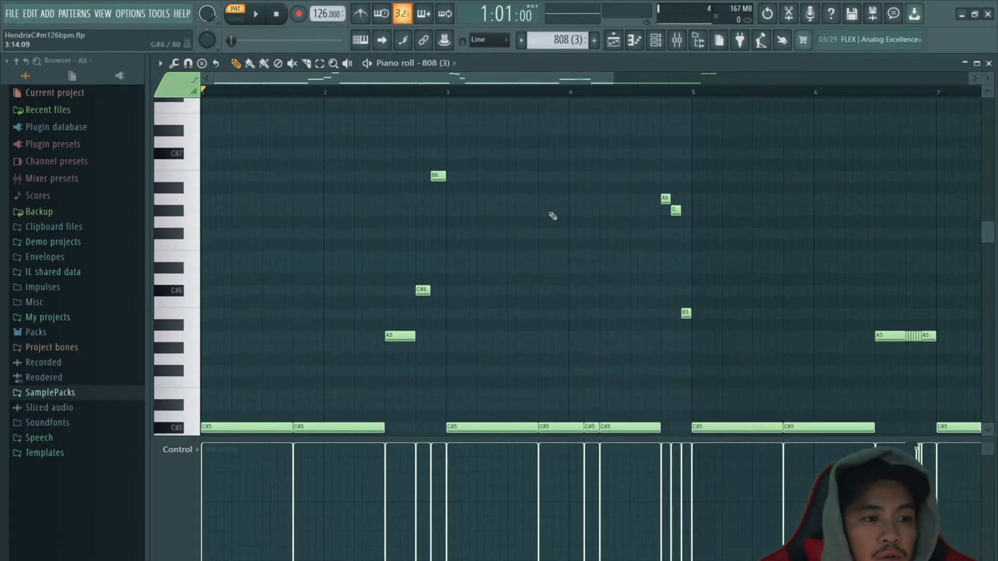
scroll(552, 215, "down", 1)
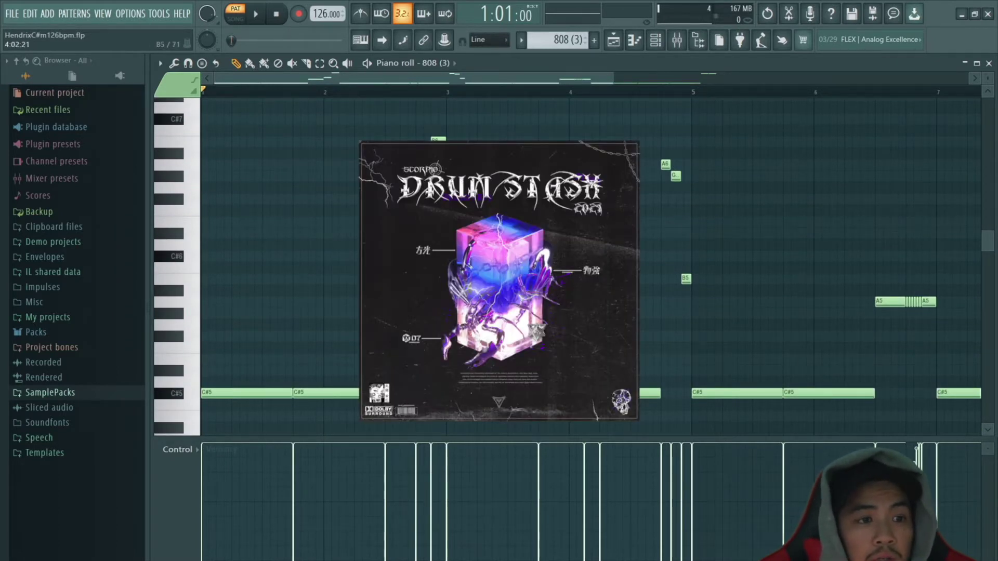
scroll(572, 260, "down", 3)
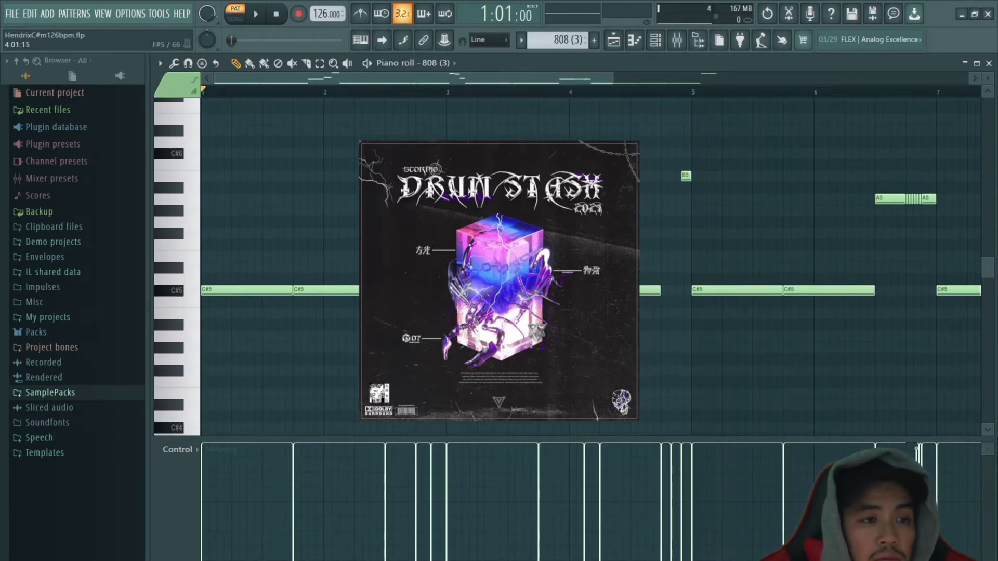
scroll(562, 246, "up", 4)
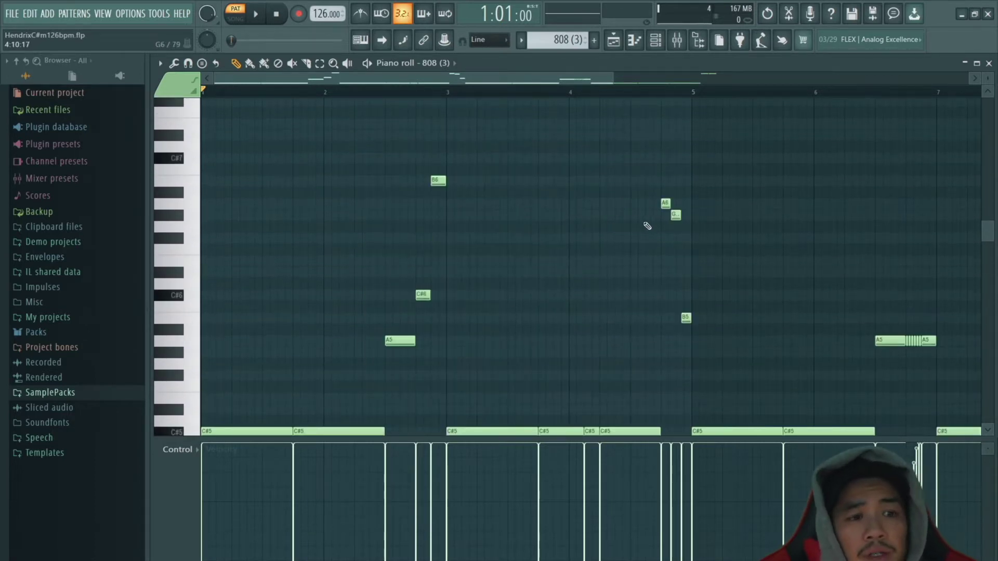
scroll(647, 226, "down", 3)
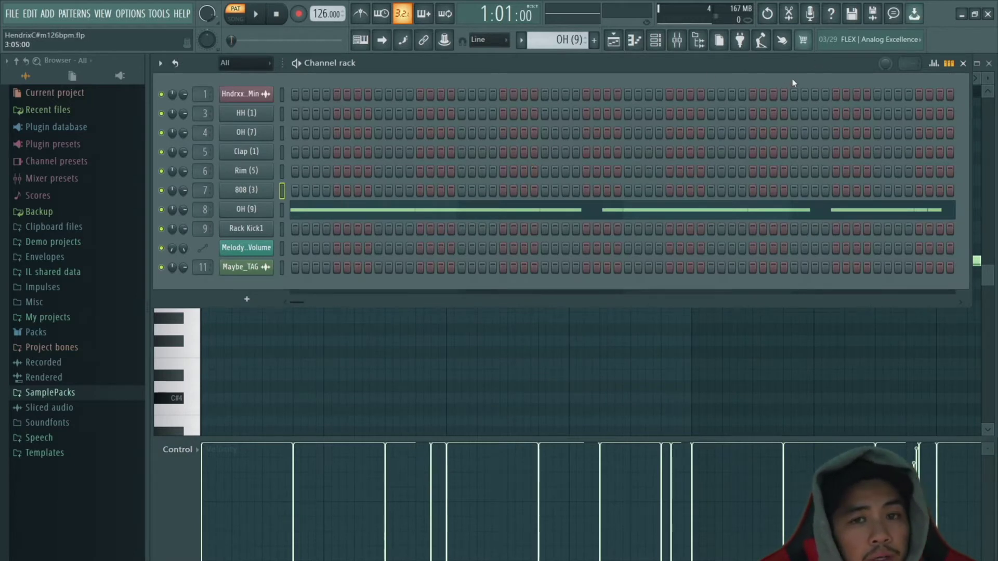
Open the OH (9) pattern in the piano roll, view all its notes, play it, and return to the channel rack
left_click(452, 209)
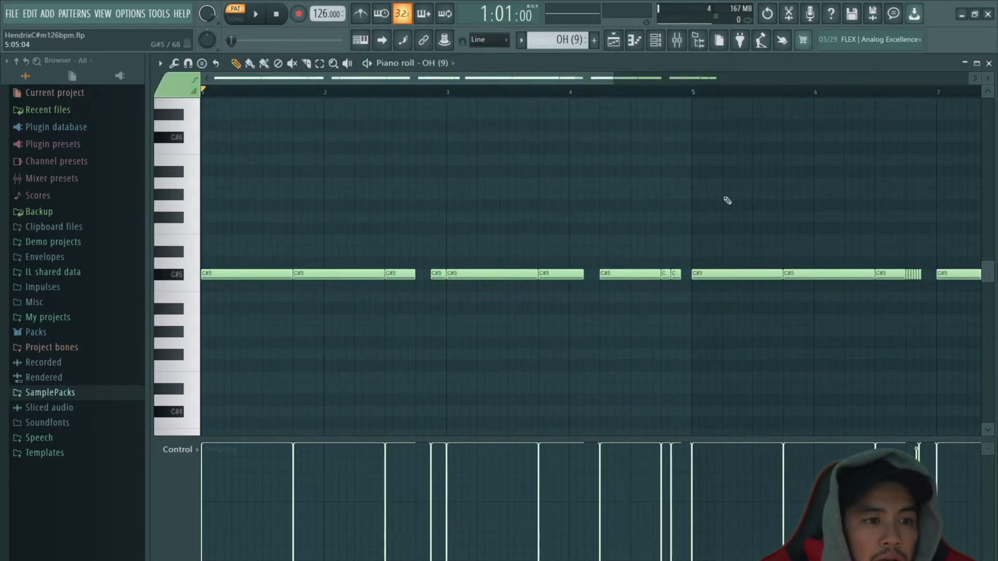
scroll(675, 211, "right", 5)
scroll(637, 218, "up", 1)
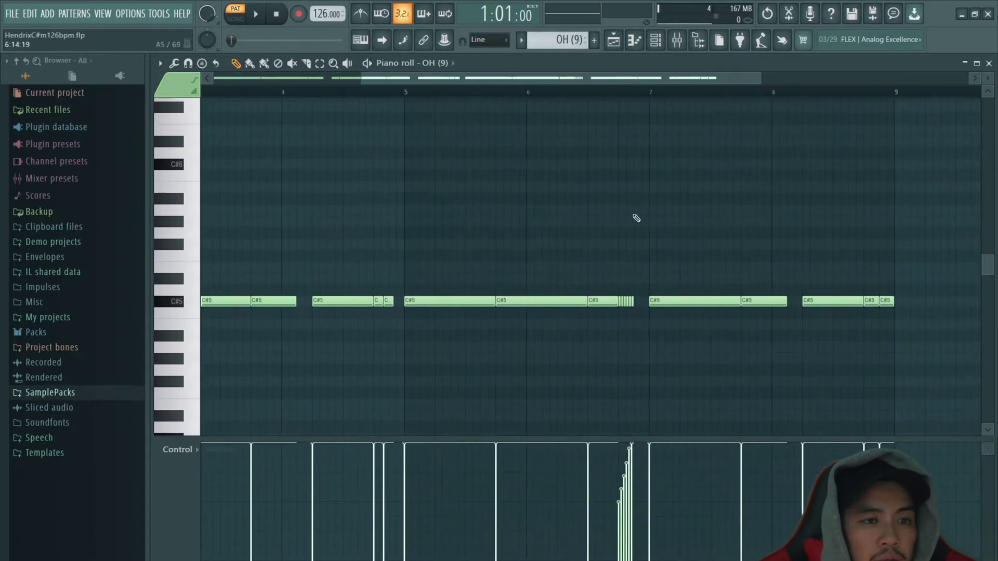
scroll(700, 213, "down", 3)
scroll(400, 228, "up", 1)
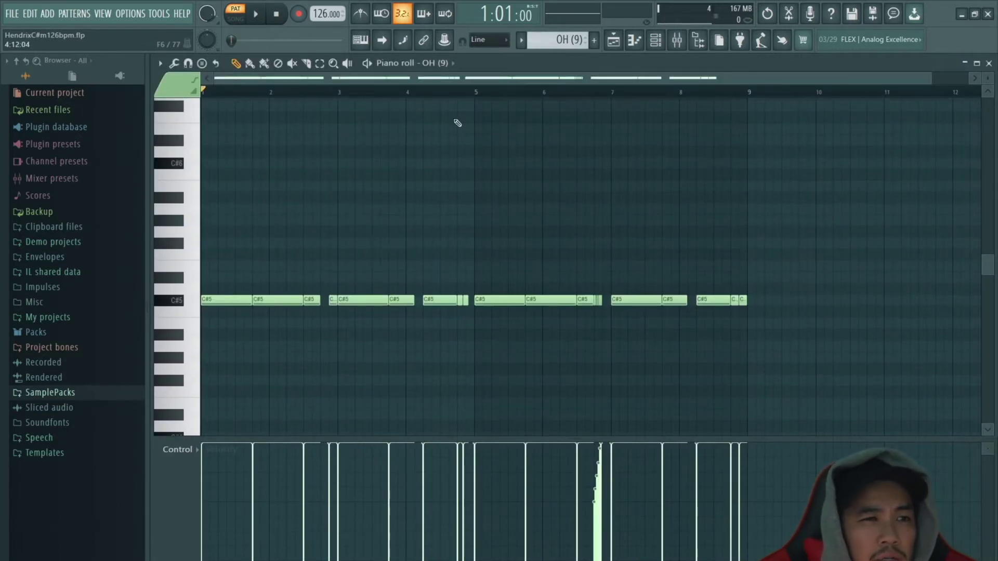
left_click(257, 15)
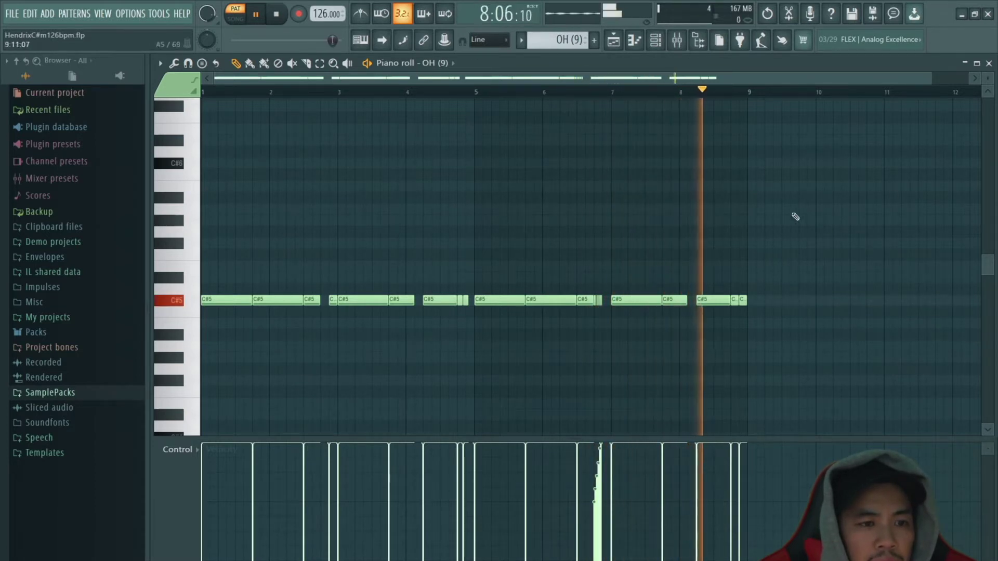
key("space")
left_click(656, 40)
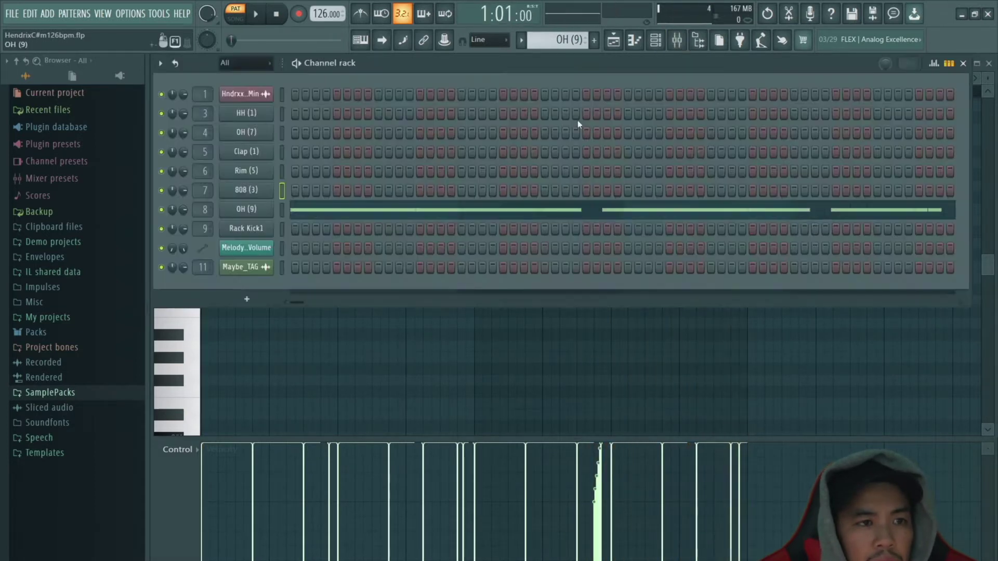
Open the Rack Kick1 pattern in the piano roll, play it through to bar 8, and return to the channel rack
key("KP_Add")
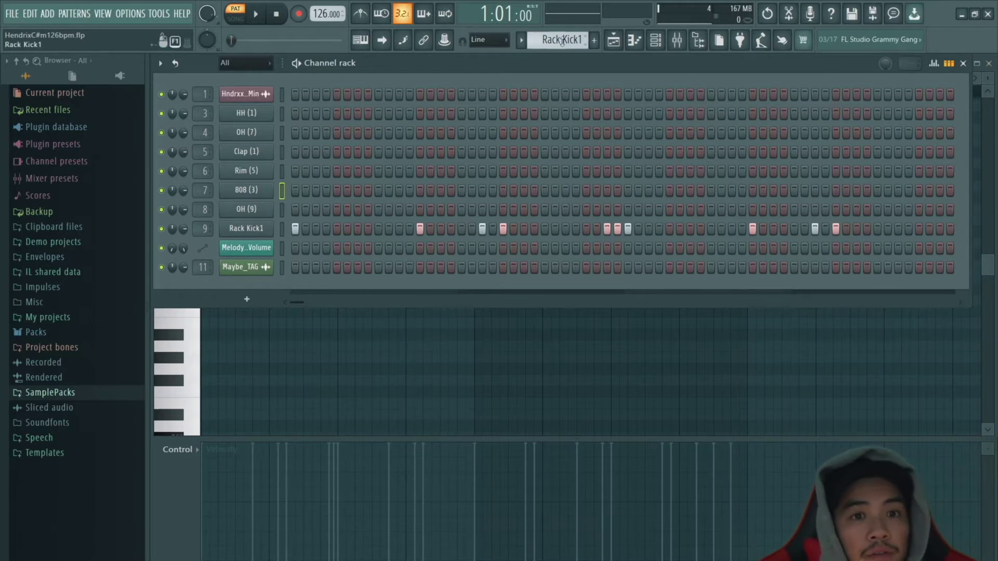
key("F6")
scroll(540, 213, "up", 5)
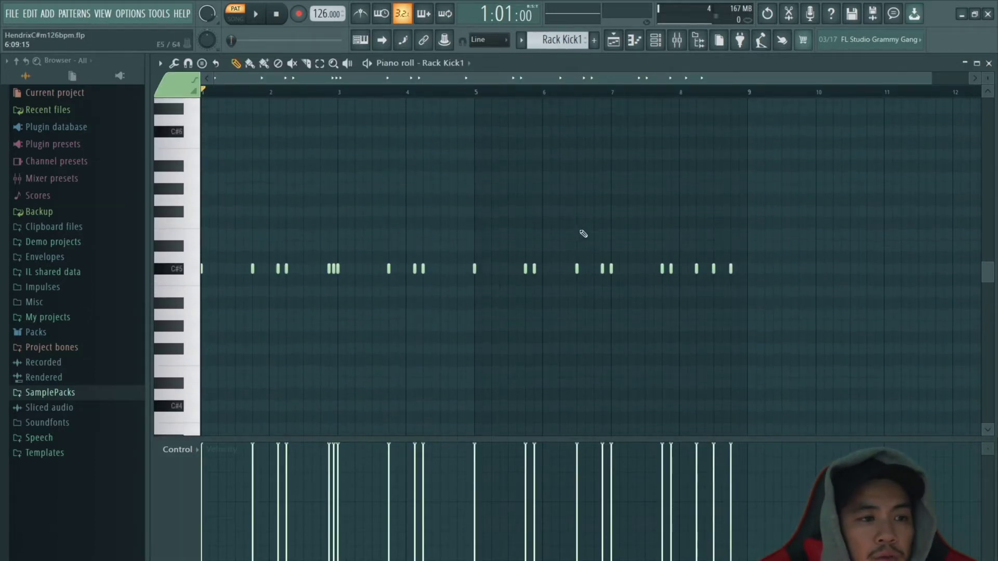
scroll(793, 307, "down", 4)
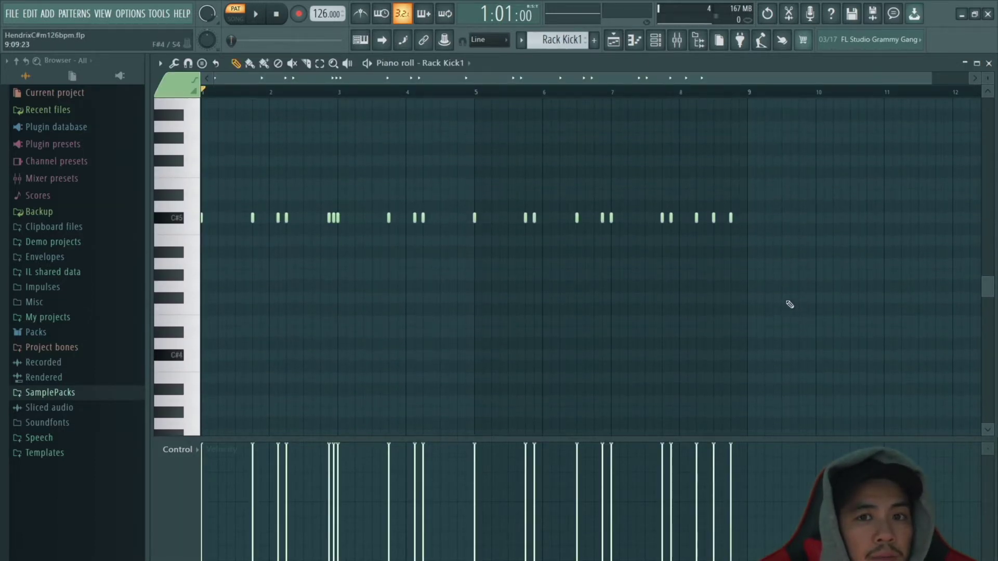
scroll(675, 271, "up", 5)
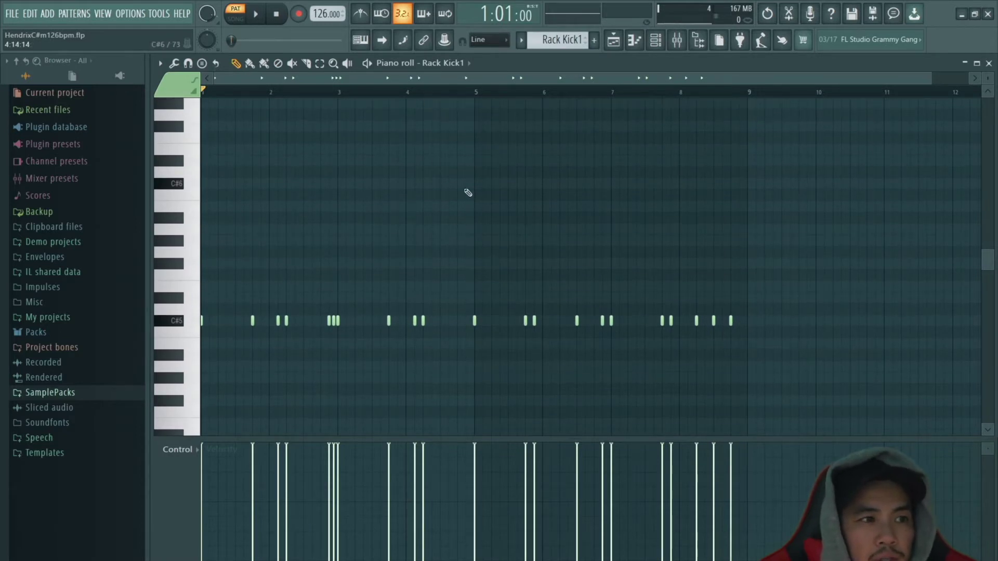
left_click(255, 14)
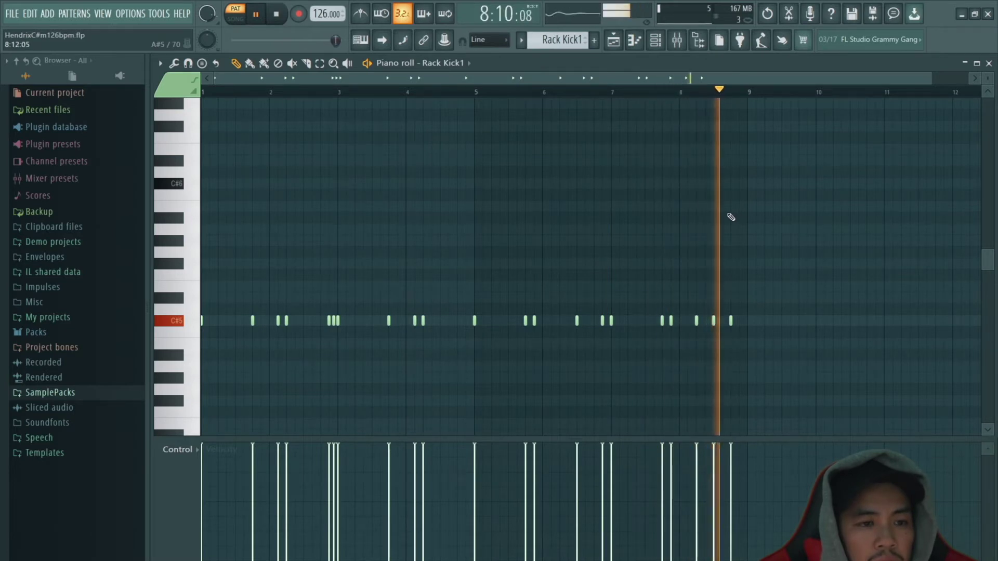
key("space")
left_click(656, 40)
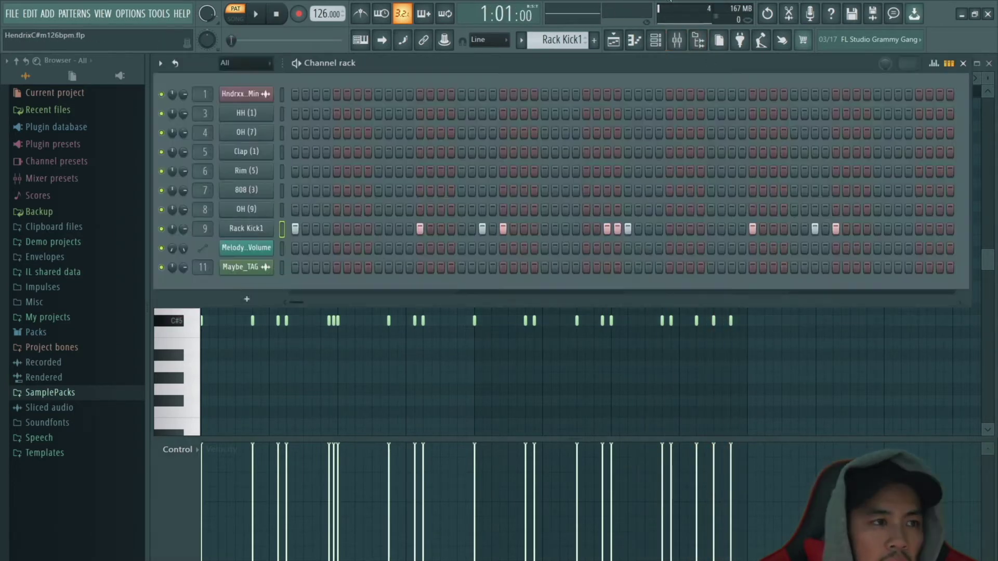
Open the playlist in song mode and play the drums and 808 alone through the first chorus from bar 9
left_click(614, 40)
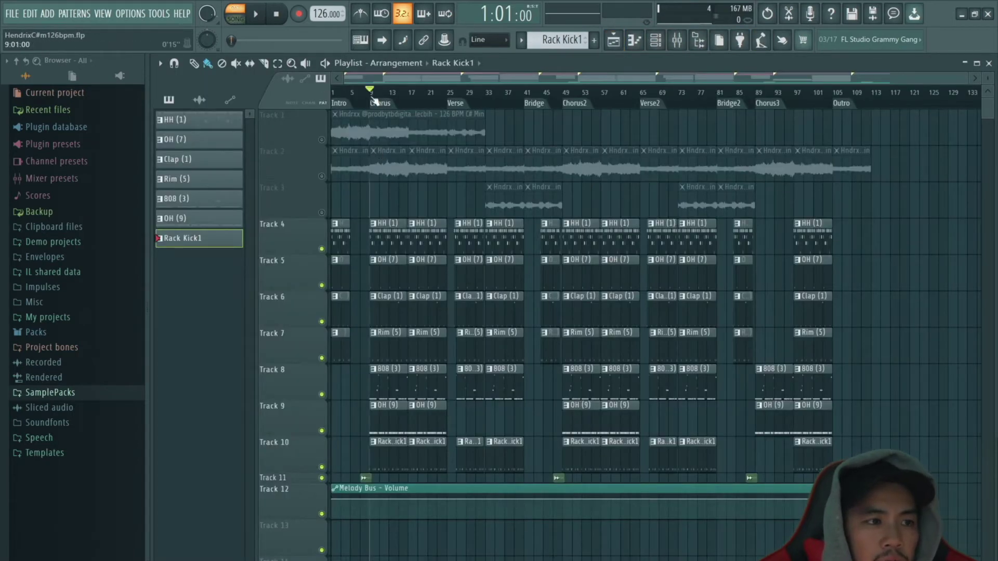
key("l")
scroll(706, 155, "down", 1)
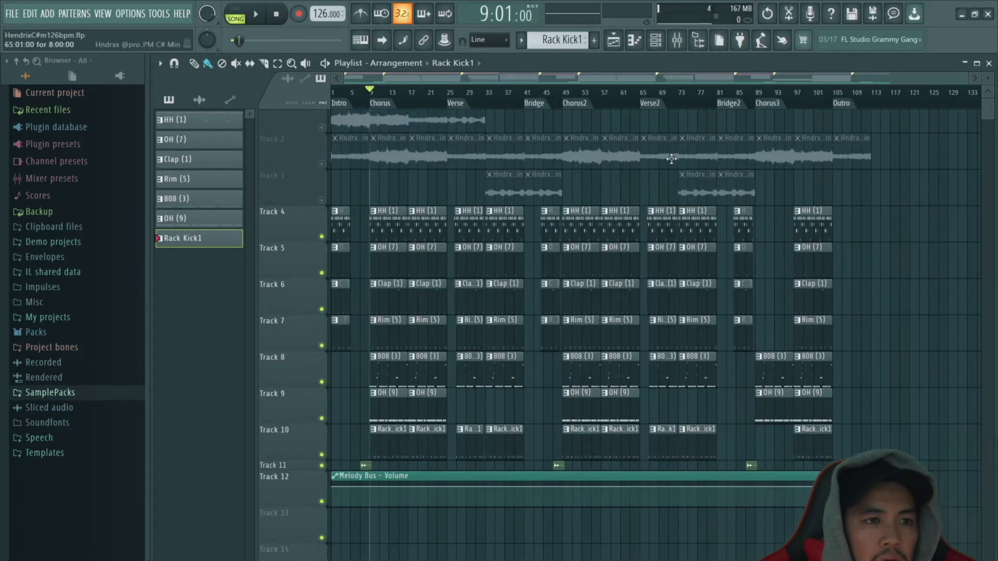
key("space")
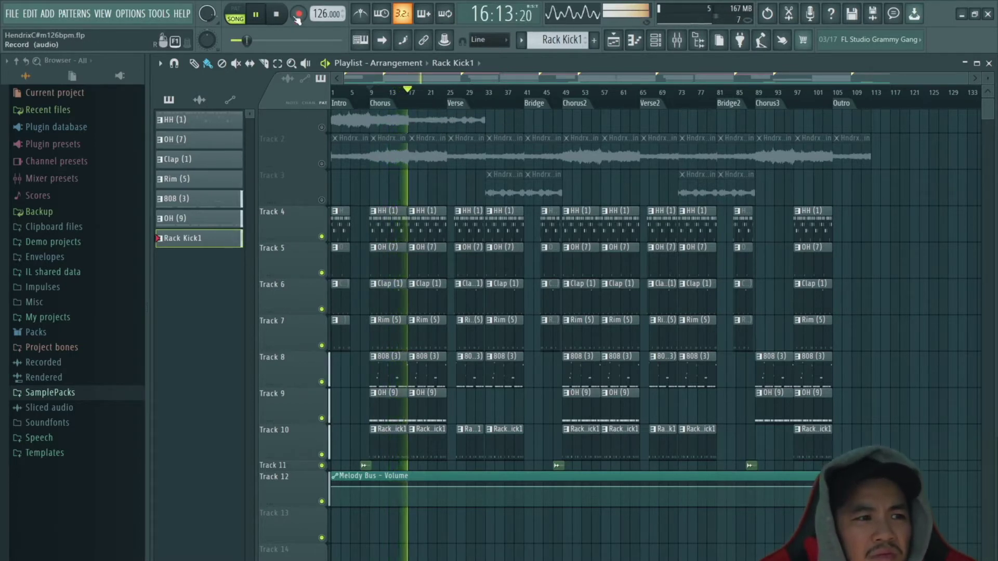
left_click(277, 15)
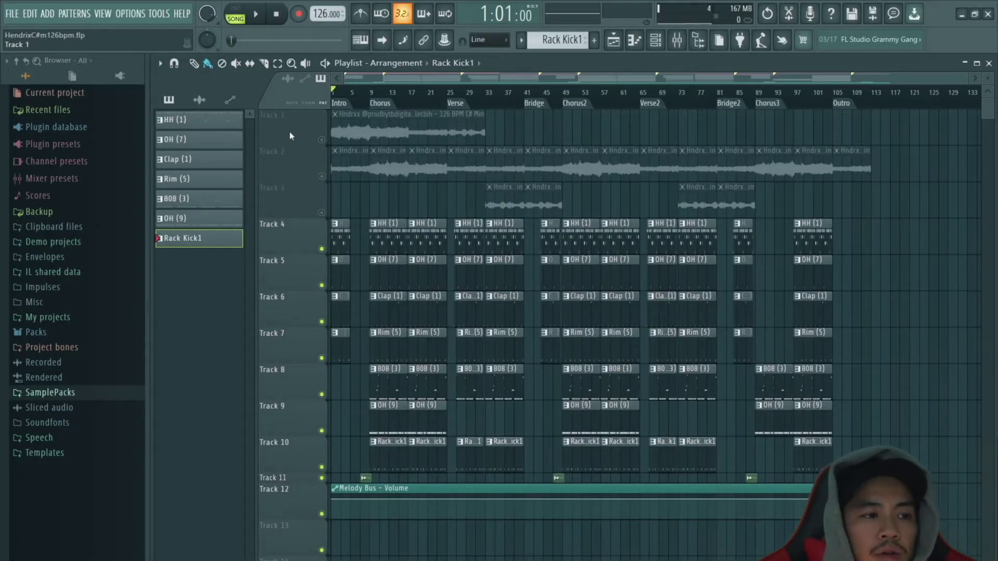
Unmute the melody clips on Track 2 and Track 3, keeping Track 1 muted
scroll(551, 192, "down", 2)
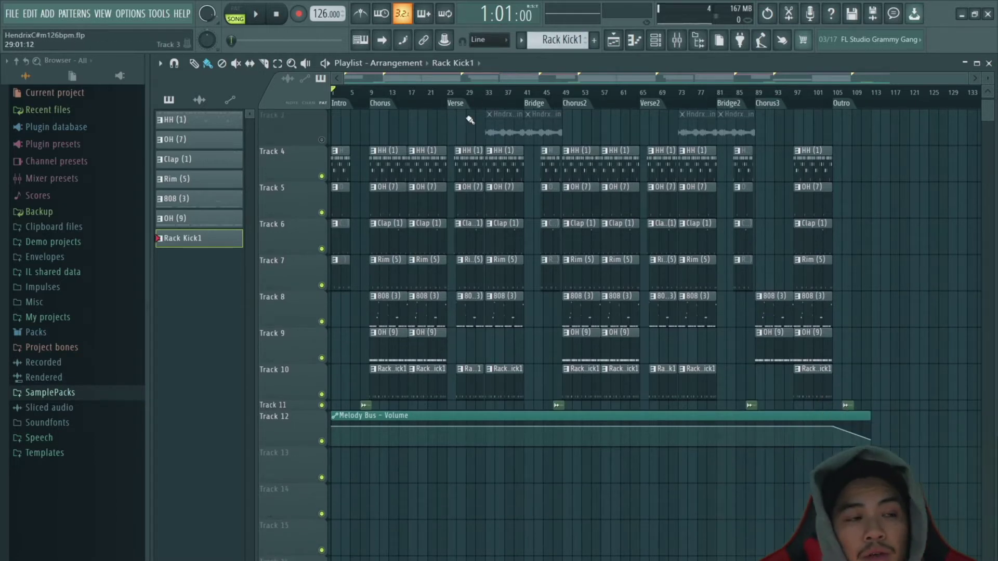
scroll(467, 134, "up", 2)
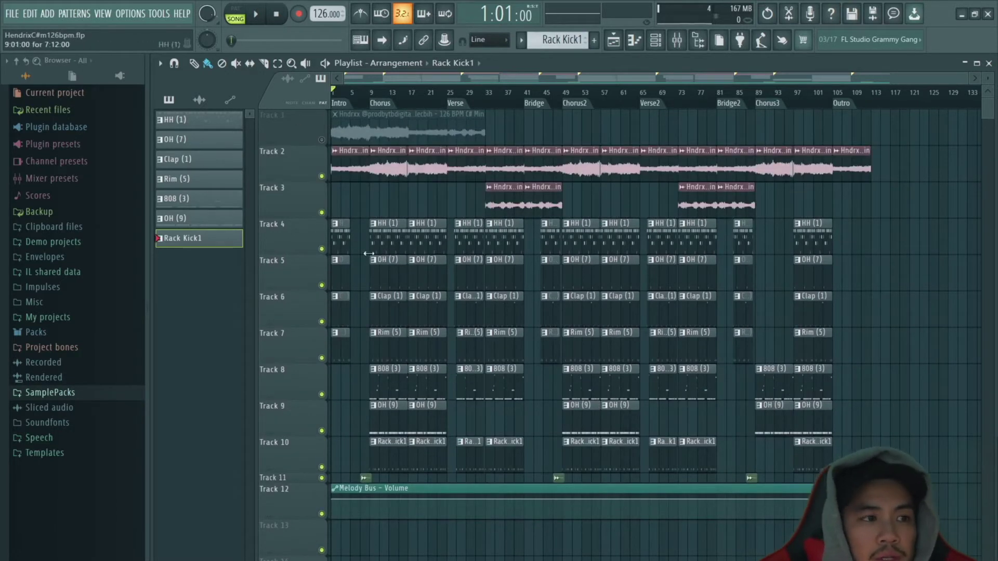
scroll(468, 130, "down", 1)
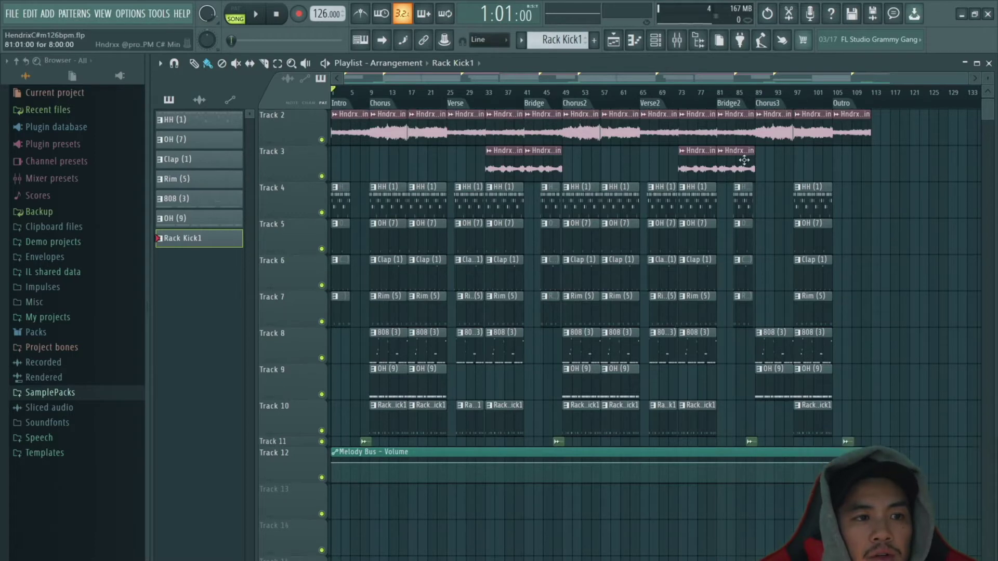
scroll(345, 130, "up", 1)
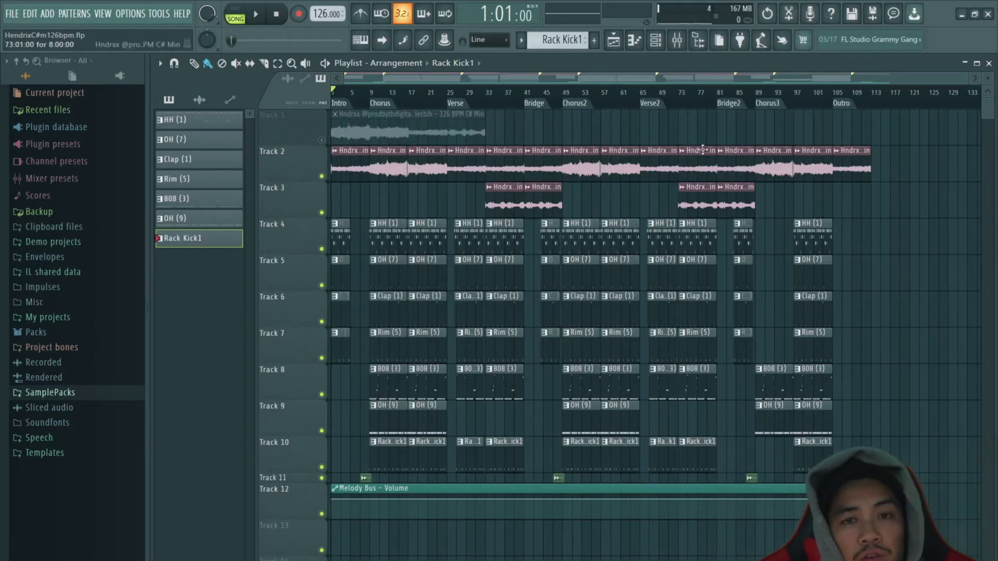
Play the full arrangement from the start of the intro into the first chorus
scroll(500, 144, "up", 2)
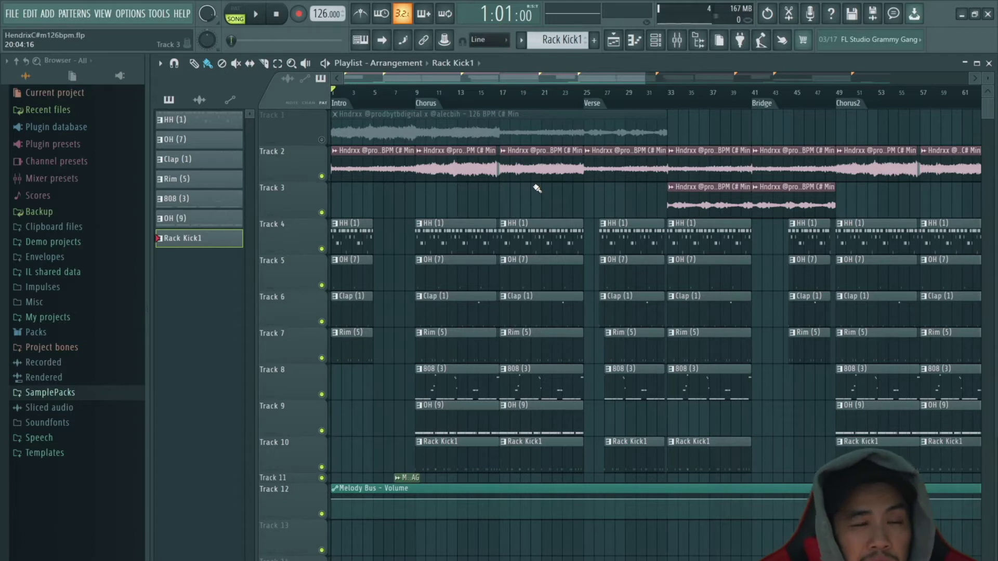
key("space")
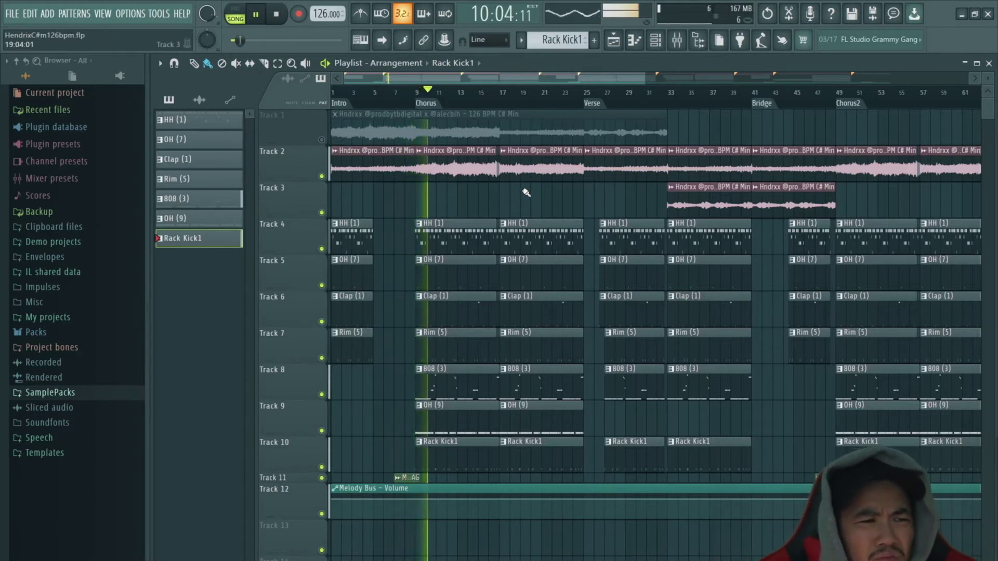
key("space")
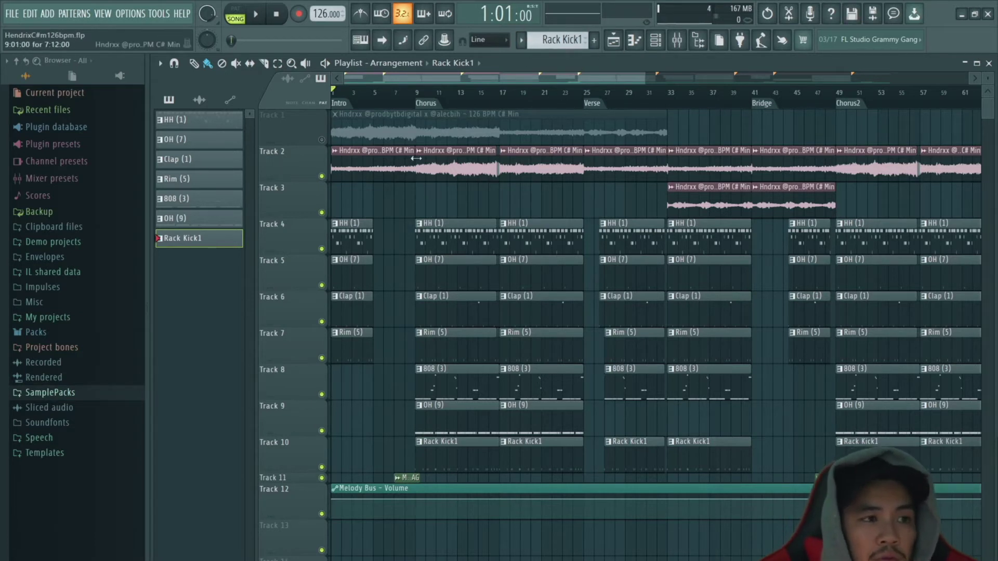
Inspect the first chorus clips and play the transition around bars 16 and 17, where the Track 2 melody is cut
scroll(495, 179, "down", 1)
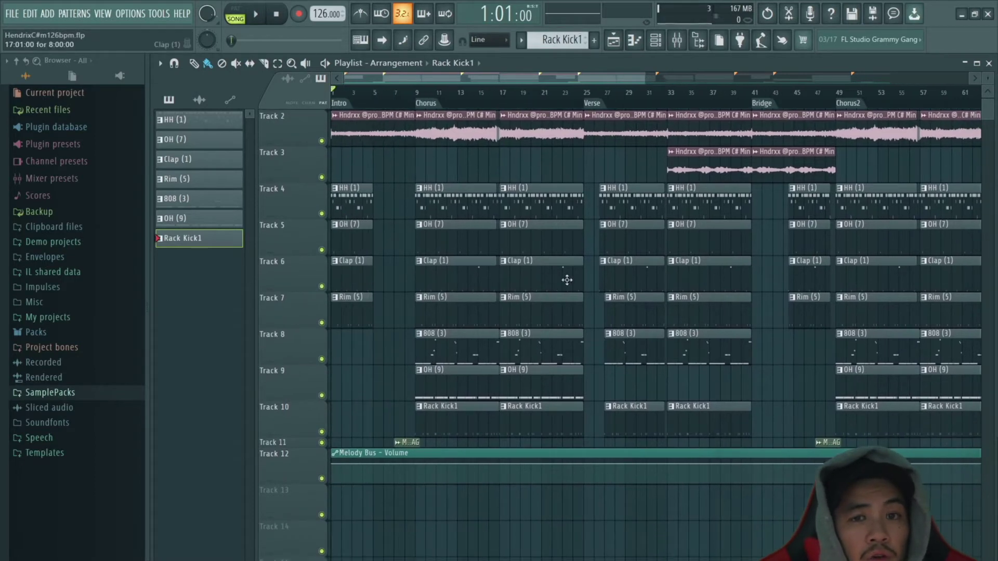
scroll(646, 251, "up", 1)
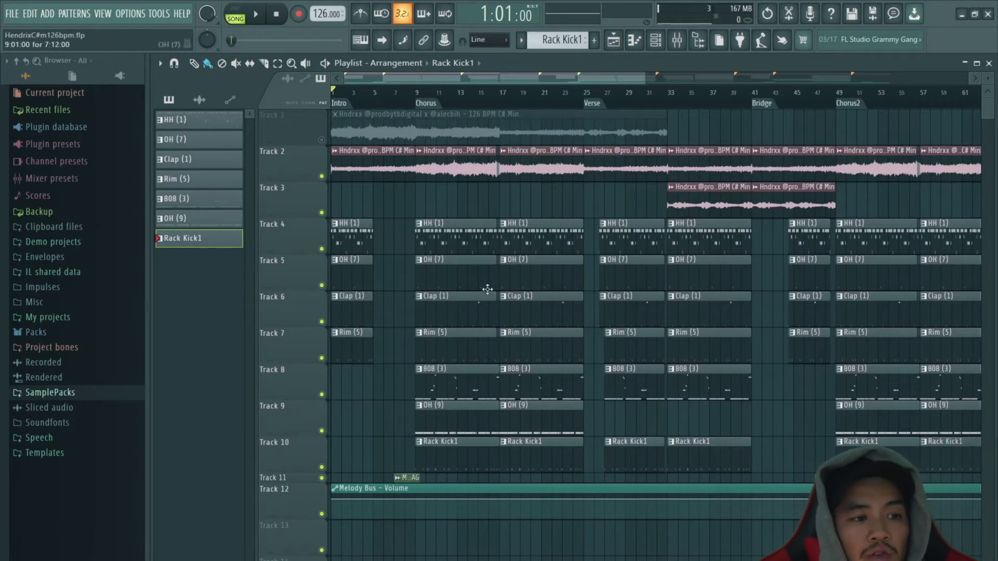
scroll(429, 223, "right", 1)
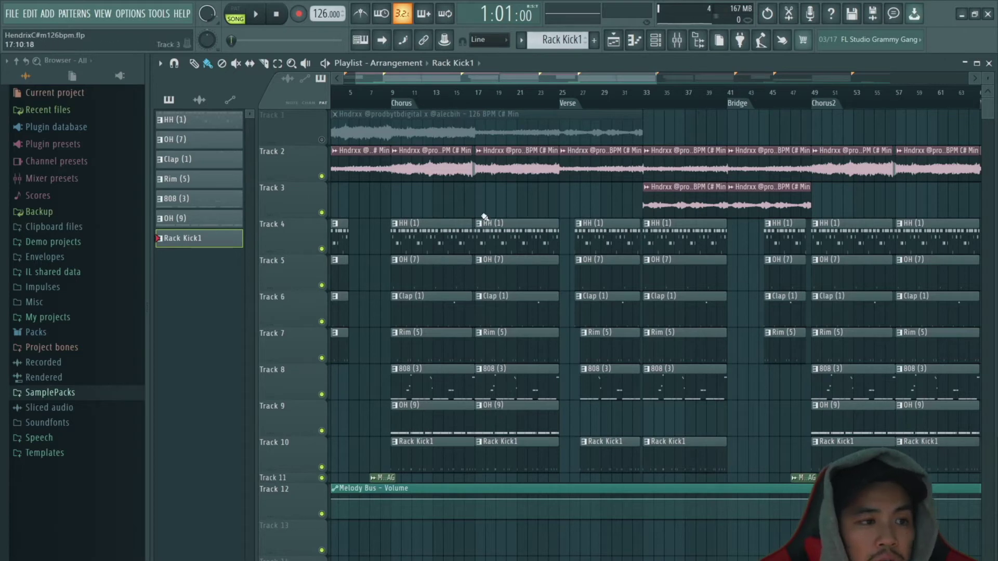
scroll(485, 217, "up", 3)
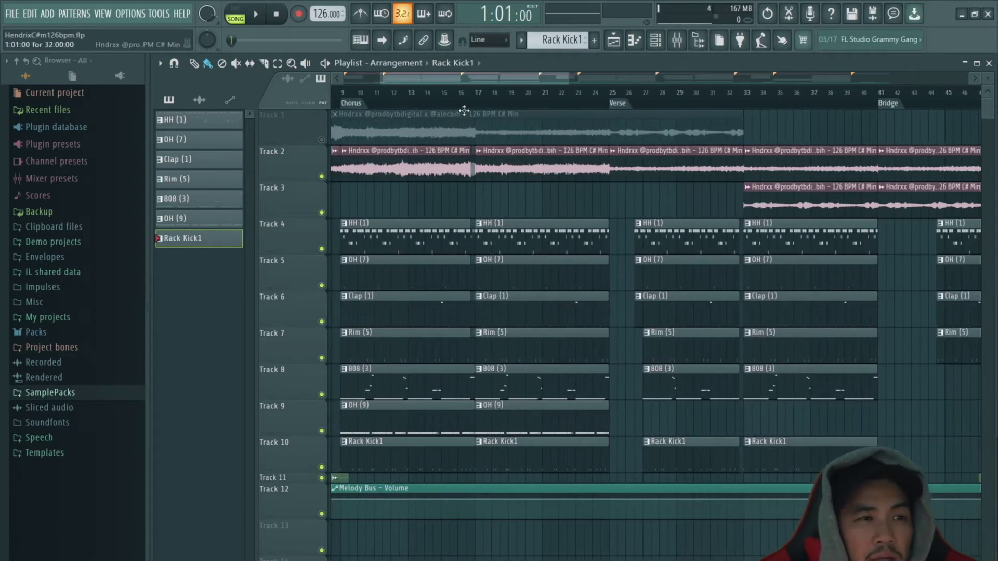
key("space")
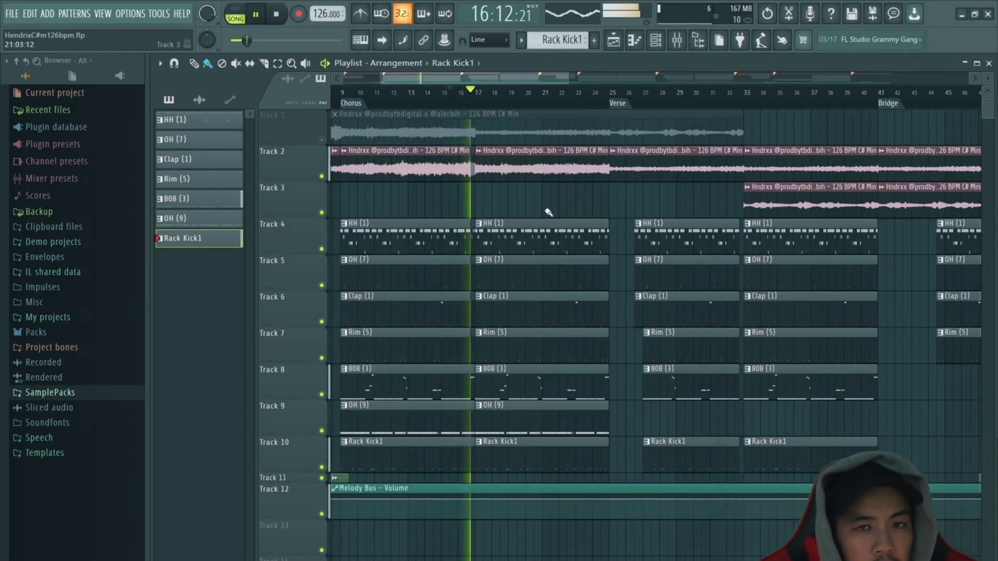
key("space")
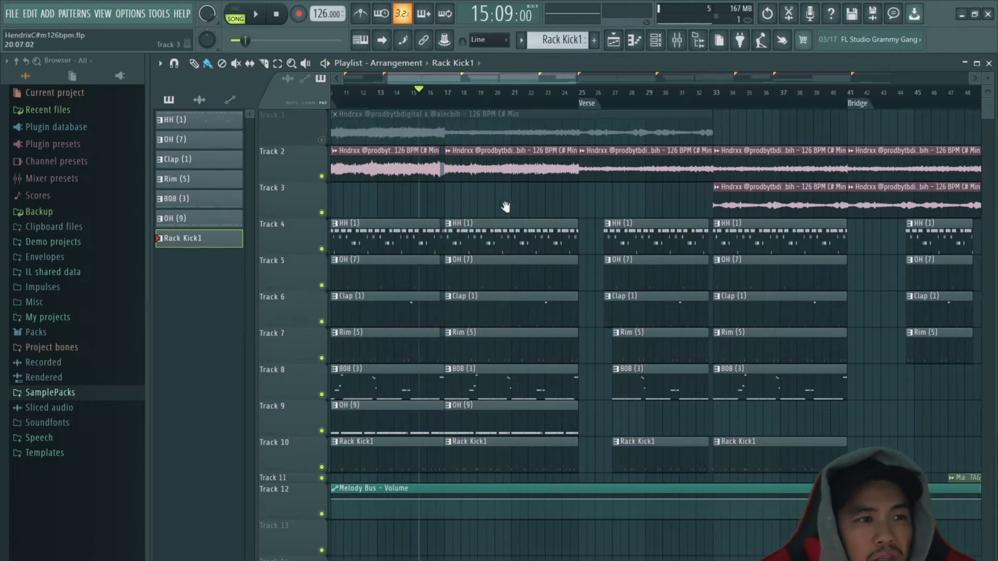
Examine the clips where the first chorus gives way to the verse, and set the playback position at bar 23
scroll(497, 205, "right", 4)
scroll(591, 197, "left", 3)
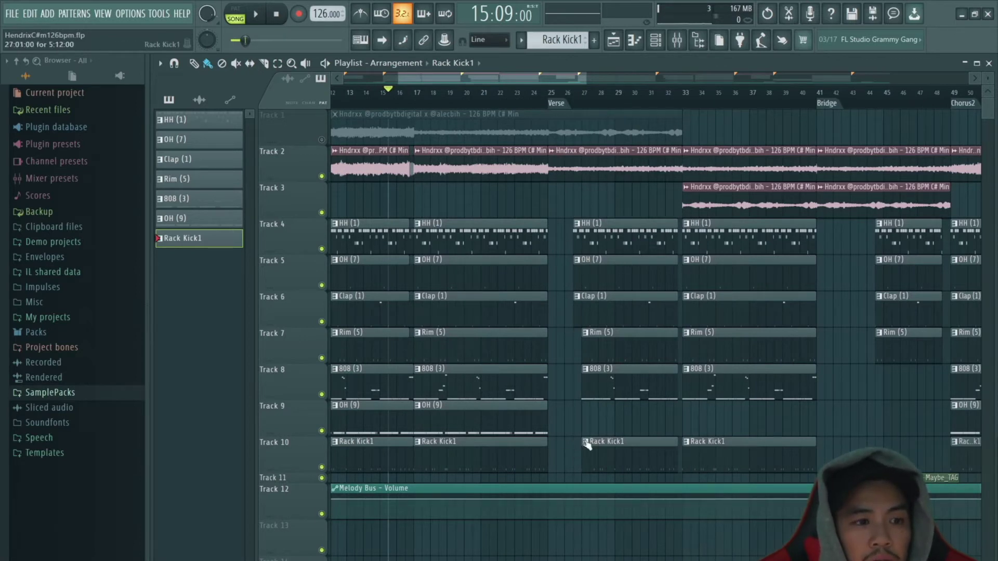
scroll(559, 278, "right", 2)
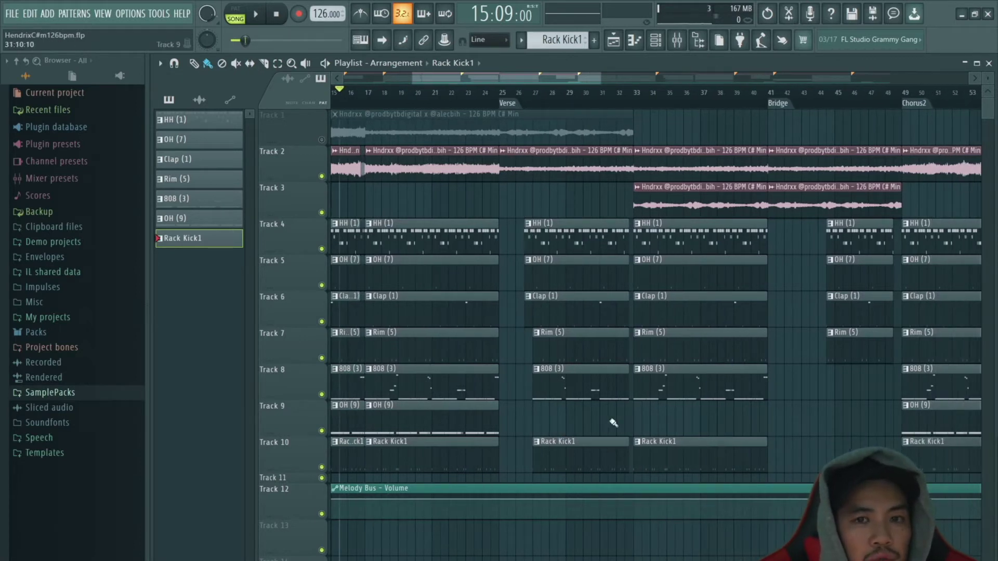
left_click(473, 92)
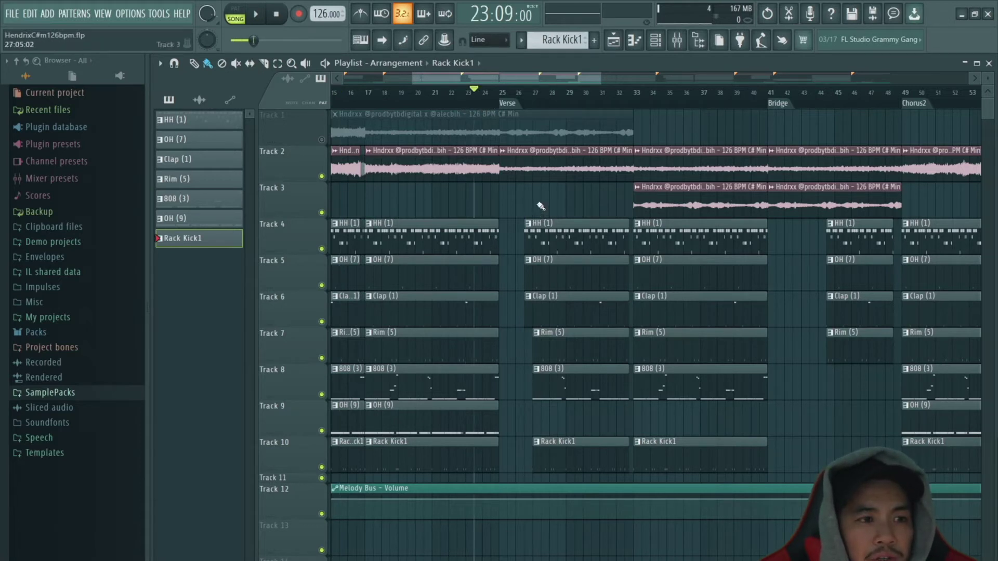
left_click_drag(539, 206, 528, 210)
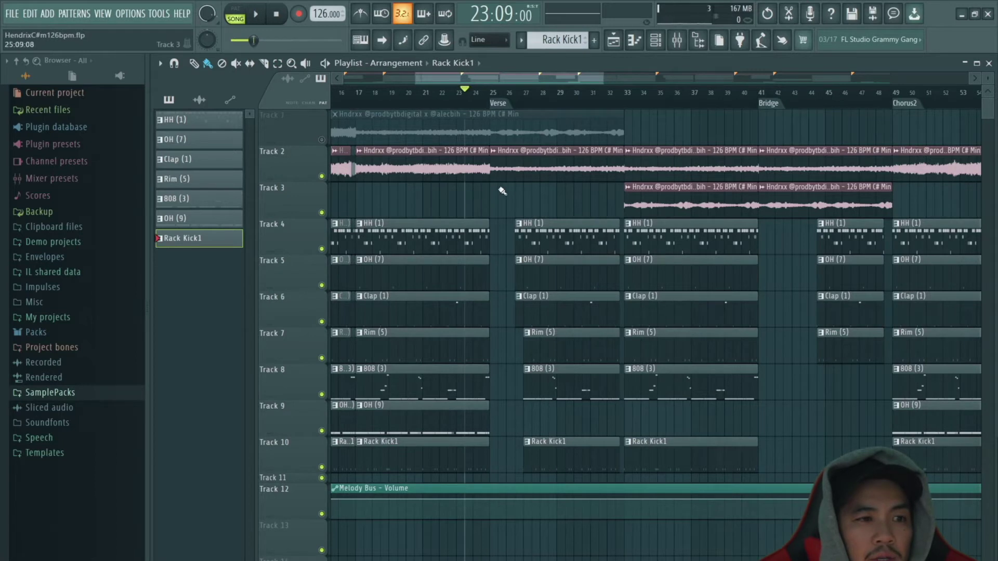
scroll(499, 195, "right", 1)
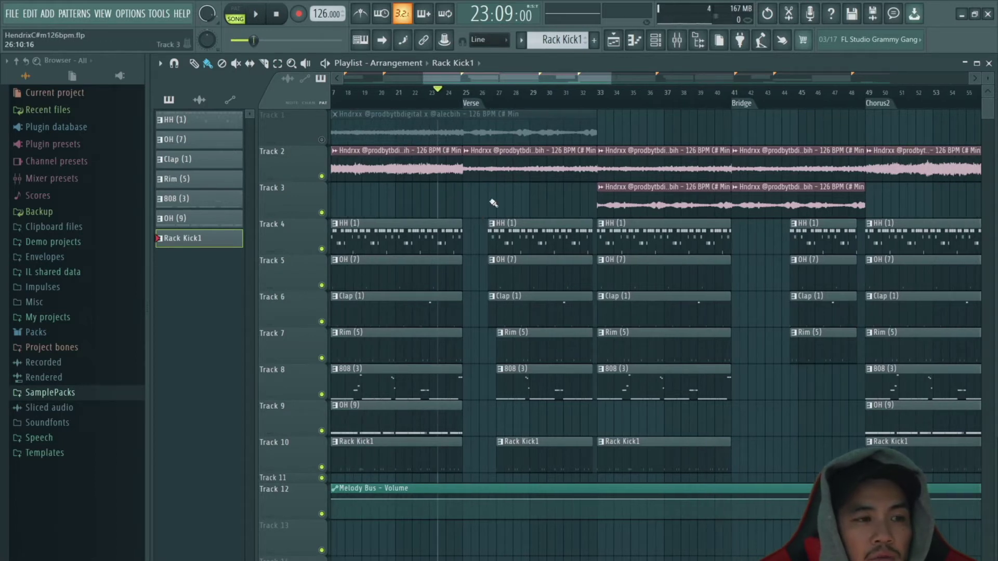
Play the transition from the first chorus into the verse, from bar 24 through bar 28
scroll(536, 211, "up", 3)
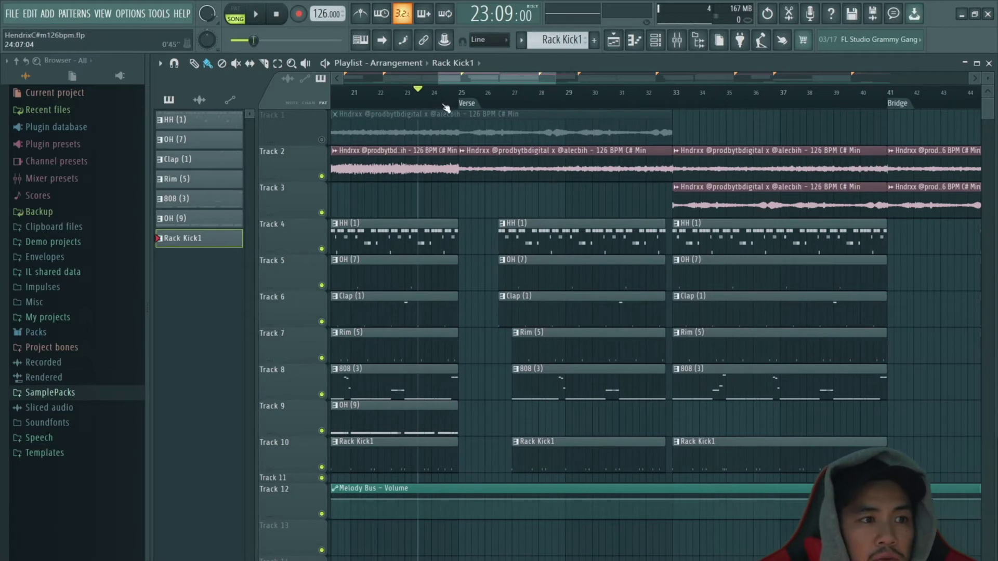
left_click(444, 104)
key("space")
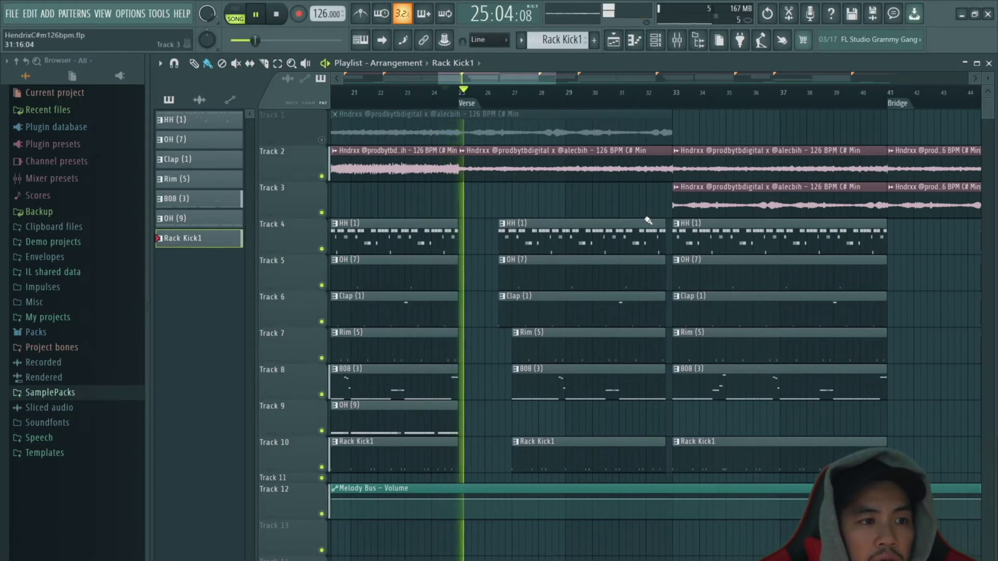
scroll(572, 217, "right", 2)
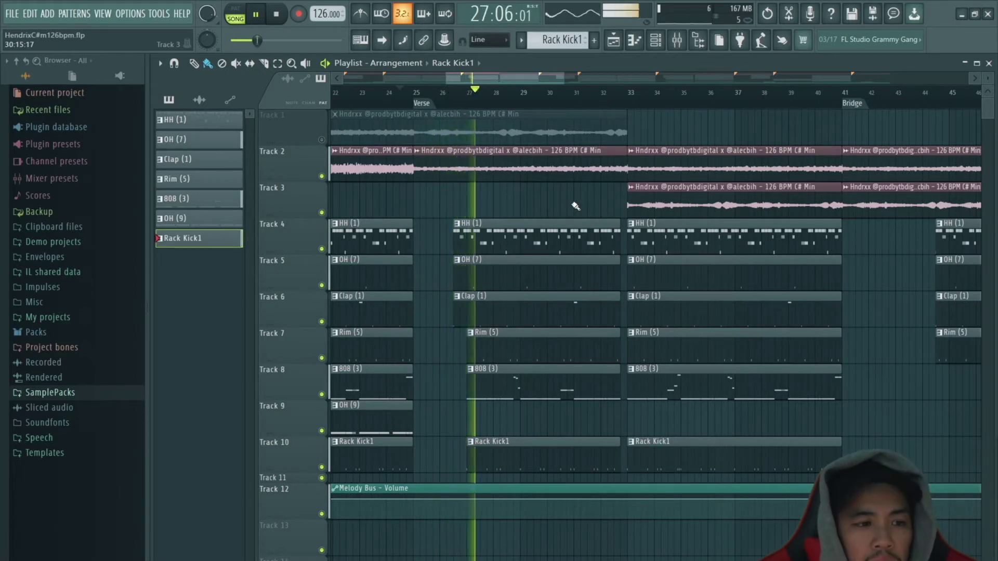
scroll(569, 202, "right", 3)
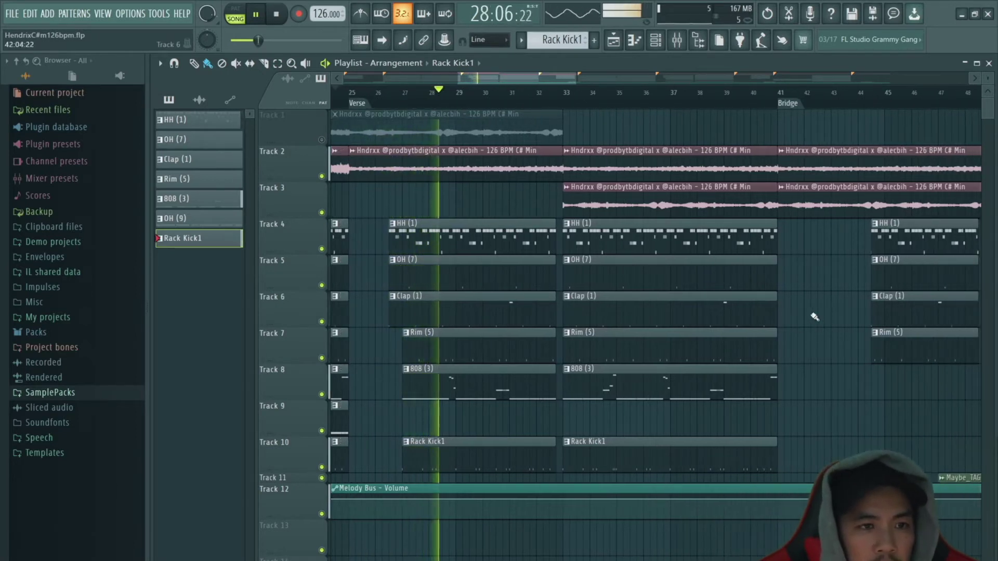
key("space")
Examine the verse clips from bar 25 to bar 41, comparing the drum gaps and the second melody layer on Track 3
scroll(570, 108, "left", 1)
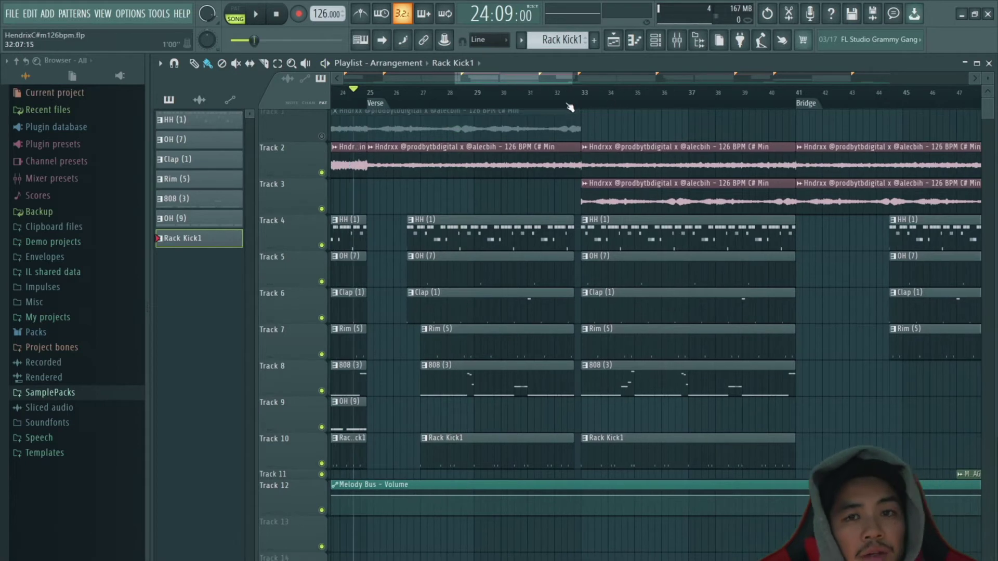
scroll(550, 184, "left", 2)
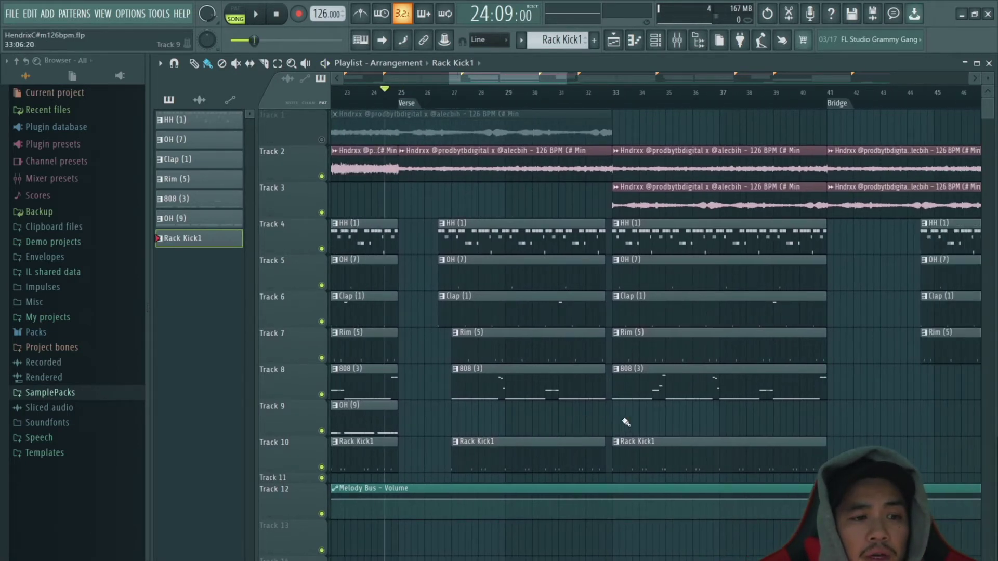
scroll(457, 208, "right", 3)
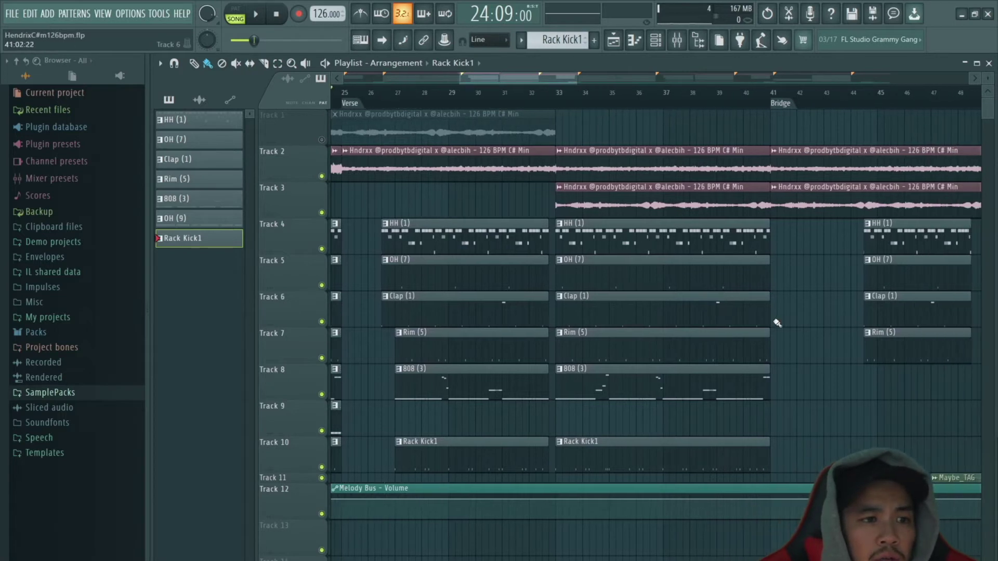
scroll(784, 304, "left", 1)
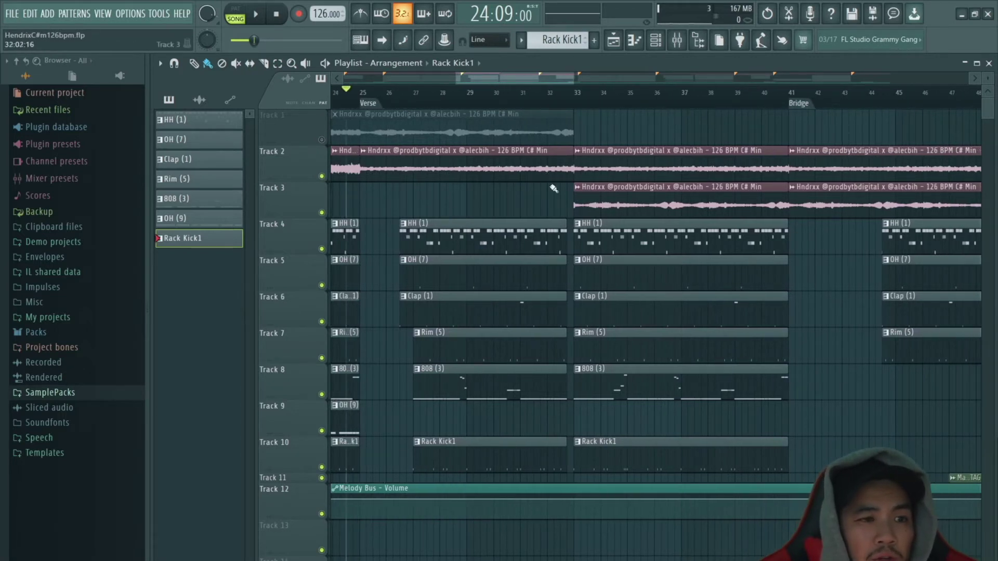
scroll(534, 201, "right", 1)
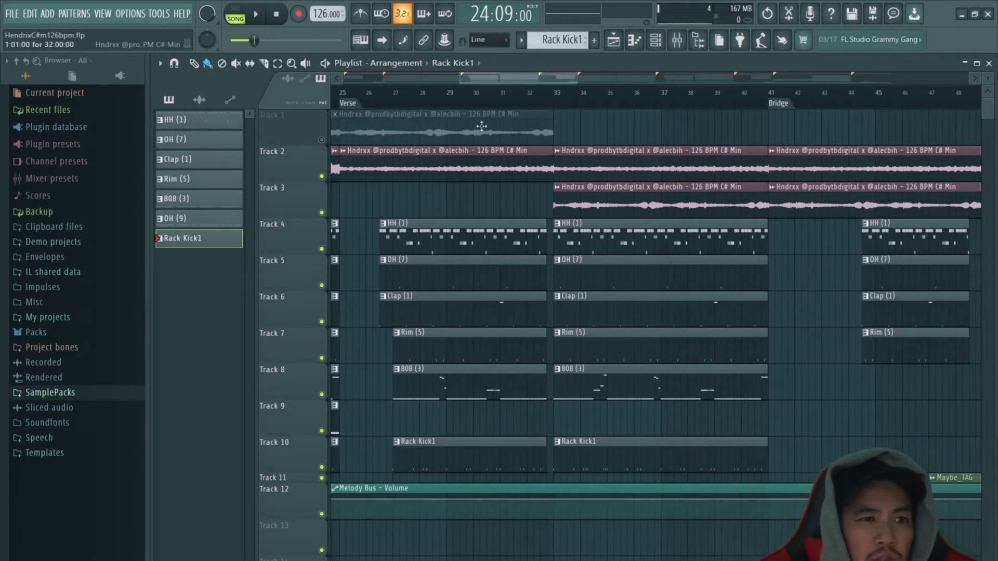
scroll(651, 138, "left", 6)
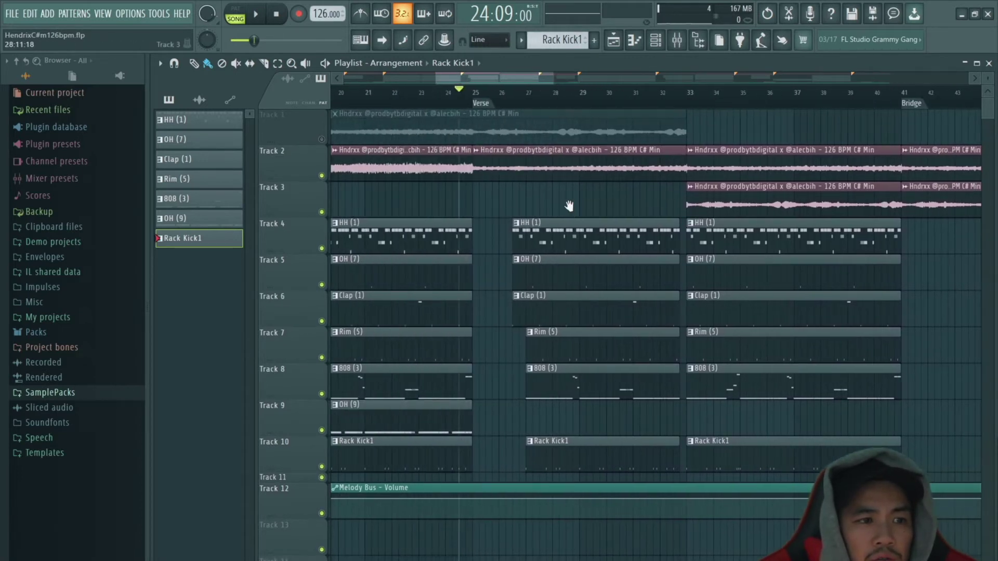
scroll(568, 205, "right", 6)
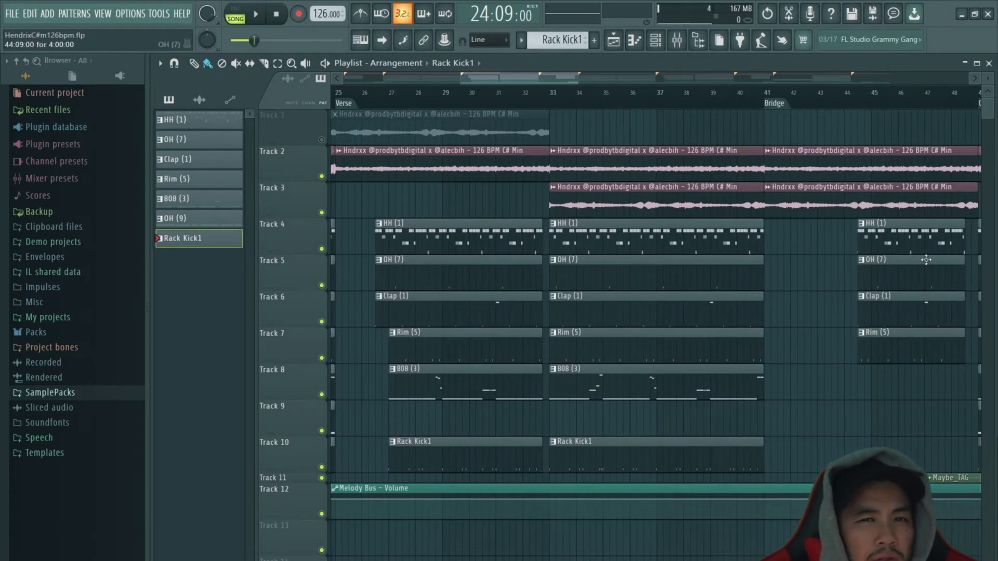
Play the middle of the verse from bar 31 to bar 33, where the Track 3 melody layer enters
left_click(498, 94)
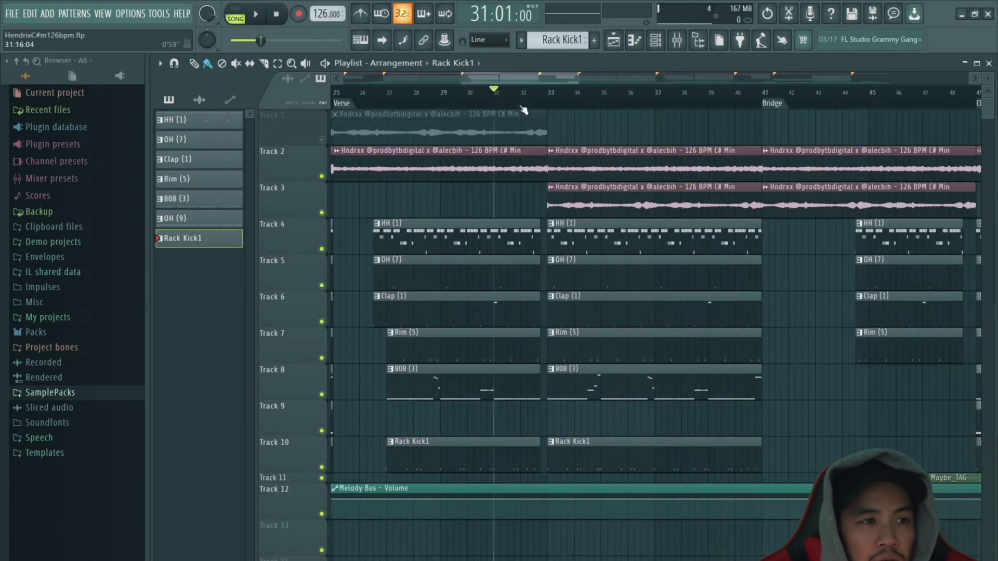
key("space")
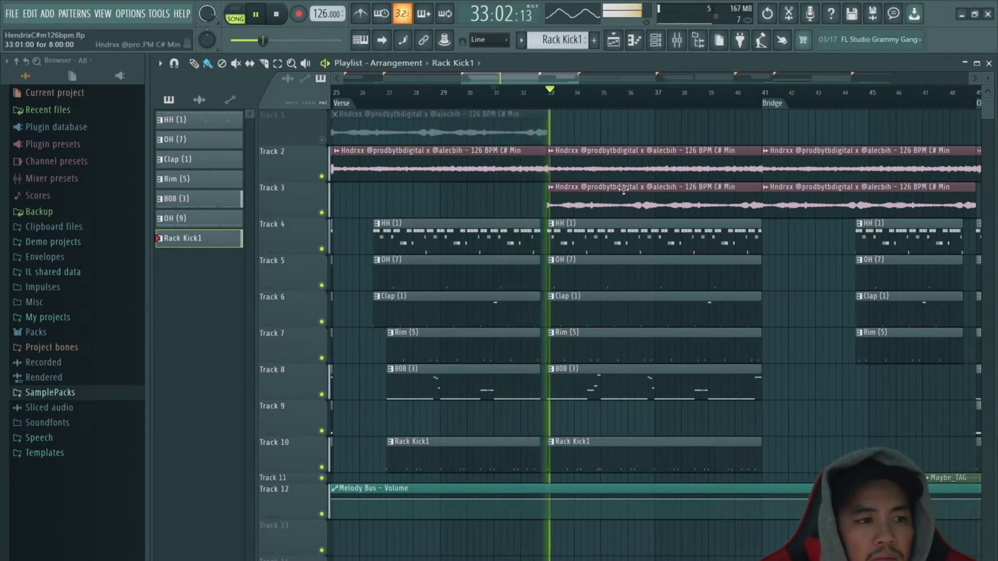
key("space")
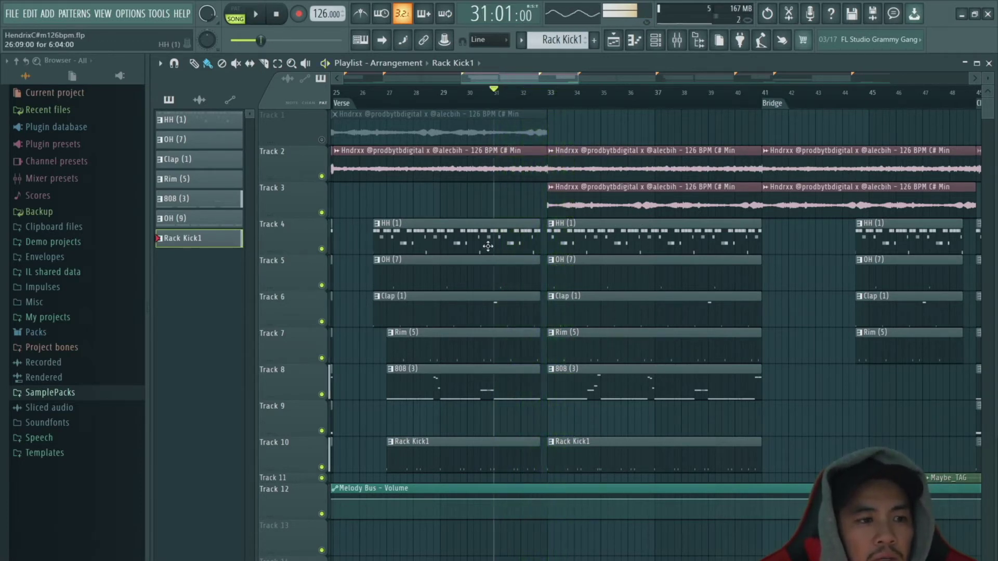
Play the first bridge from bar 41 through the return of the hi-hat, clap and rim patterns
scroll(513, 194, "right", 5)
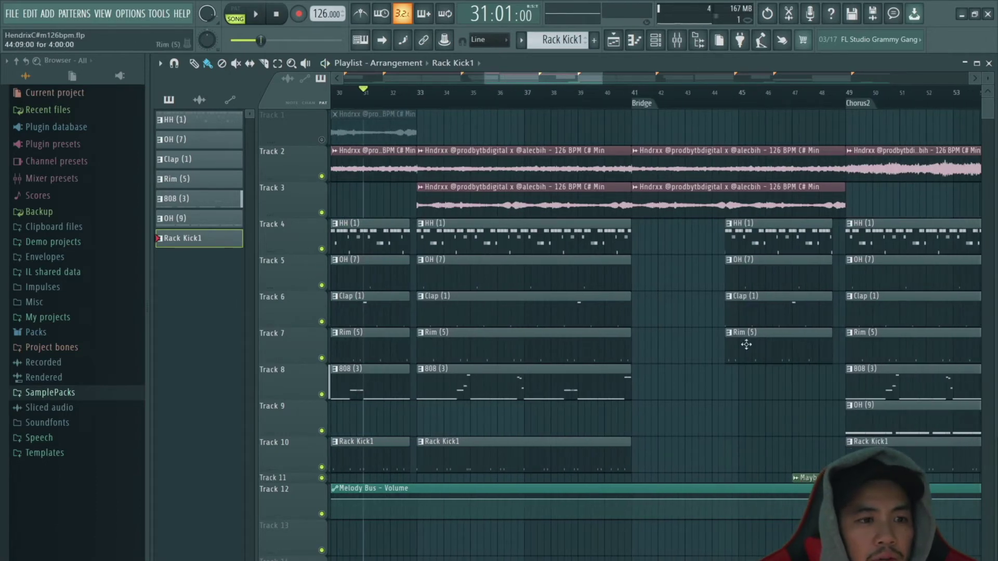
scroll(683, 281, "left", 2)
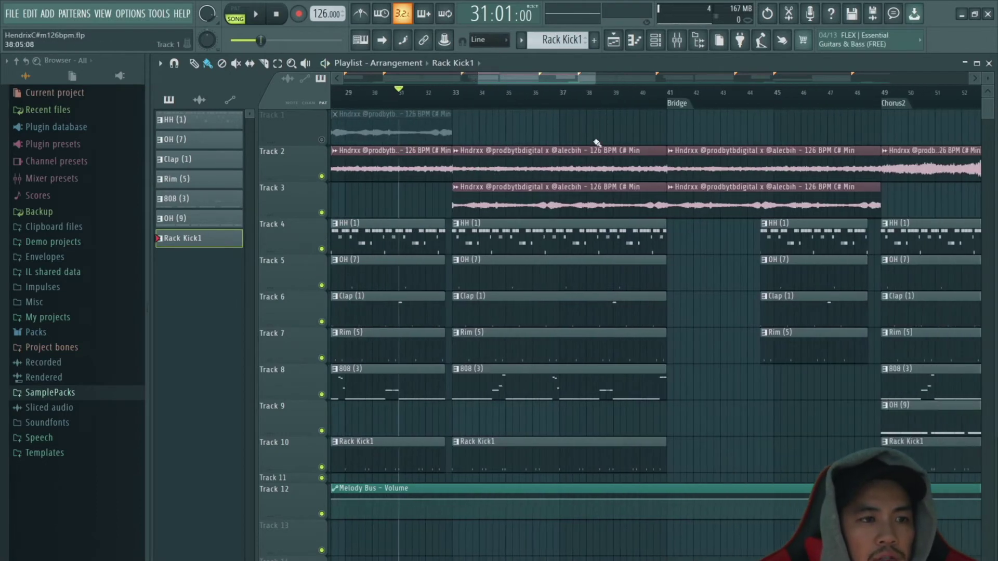
scroll(576, 133, "down", 3)
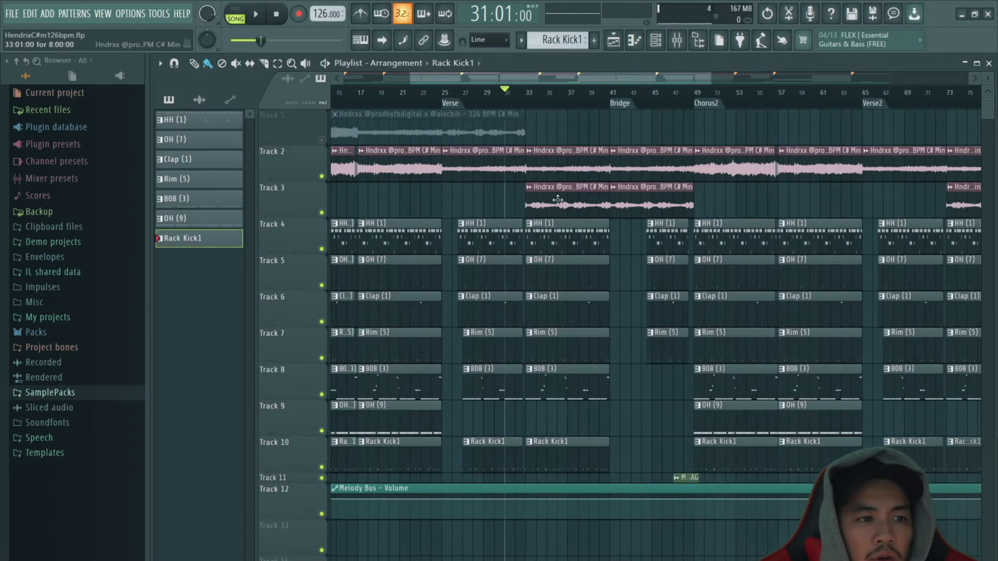
scroll(569, 202, "right", 8)
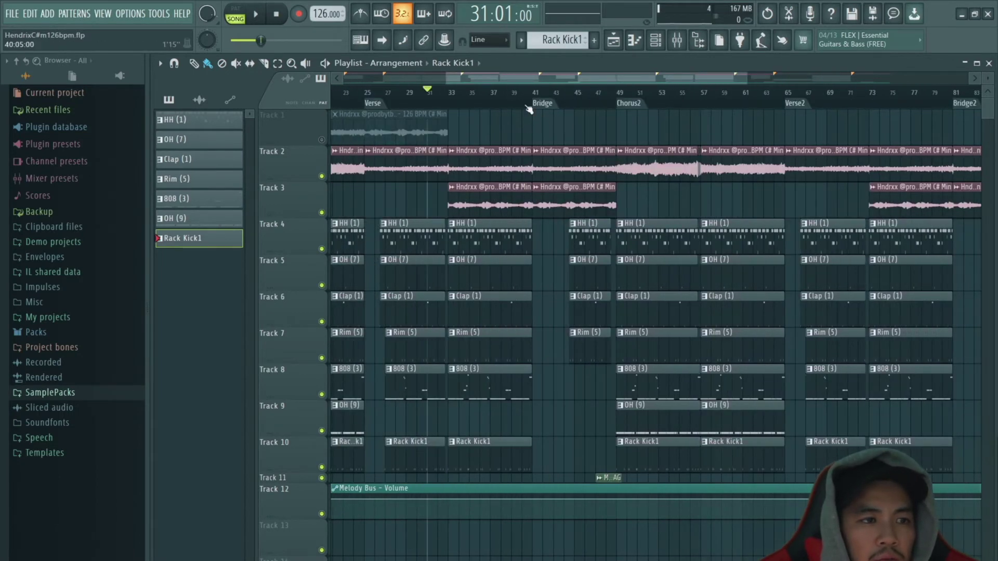
left_click(531, 104)
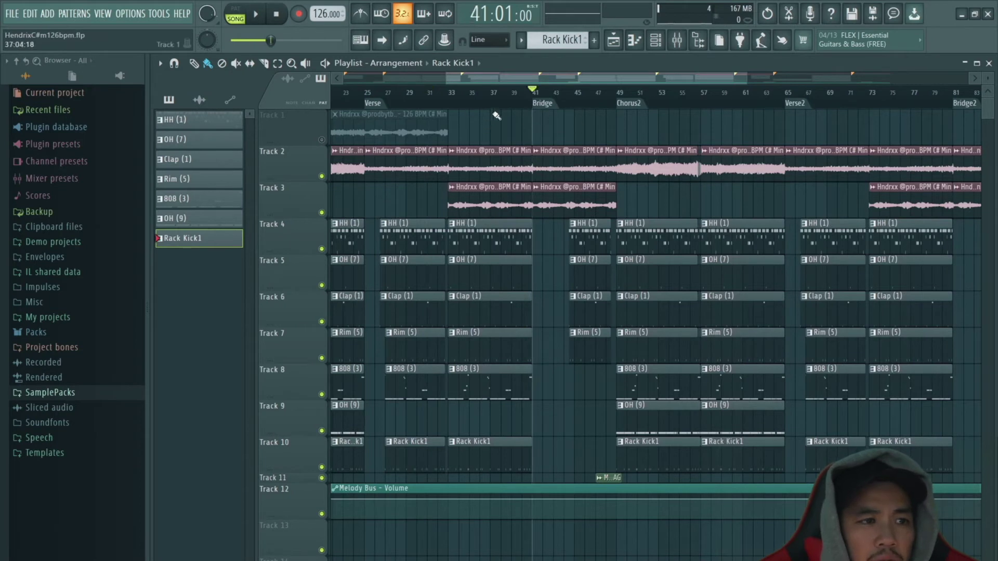
key("space")
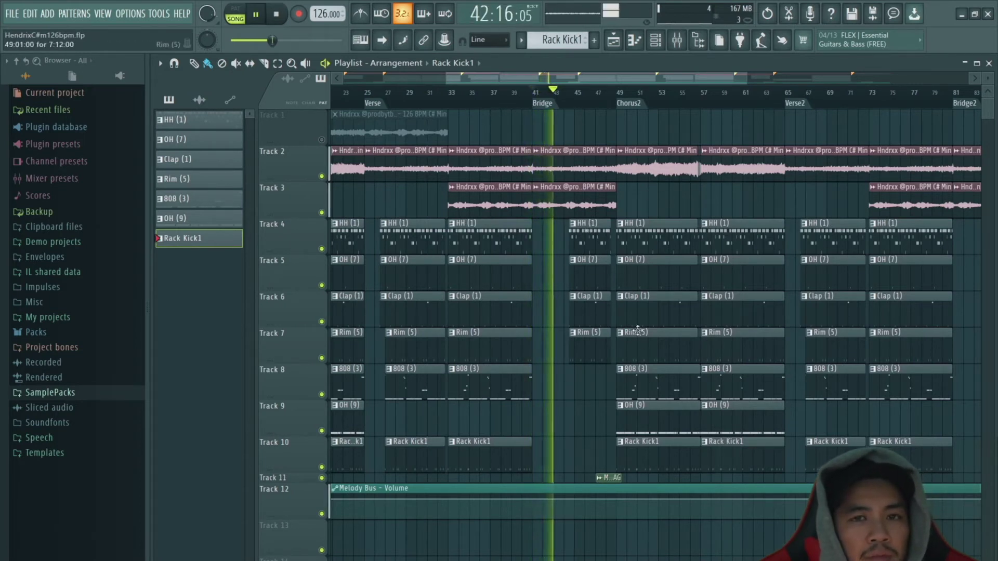
scroll(587, 219, "right", 1)
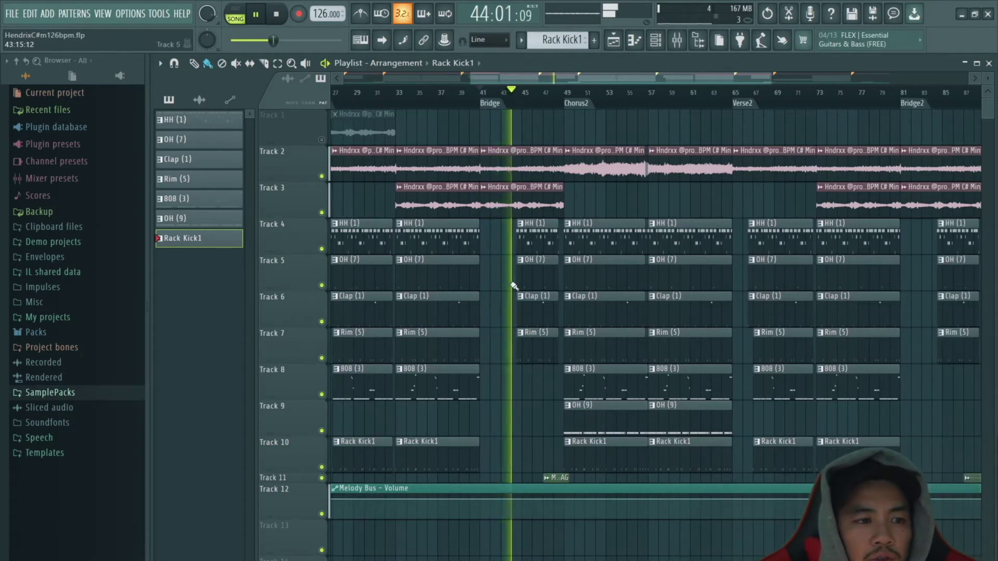
scroll(545, 222, "right", 2)
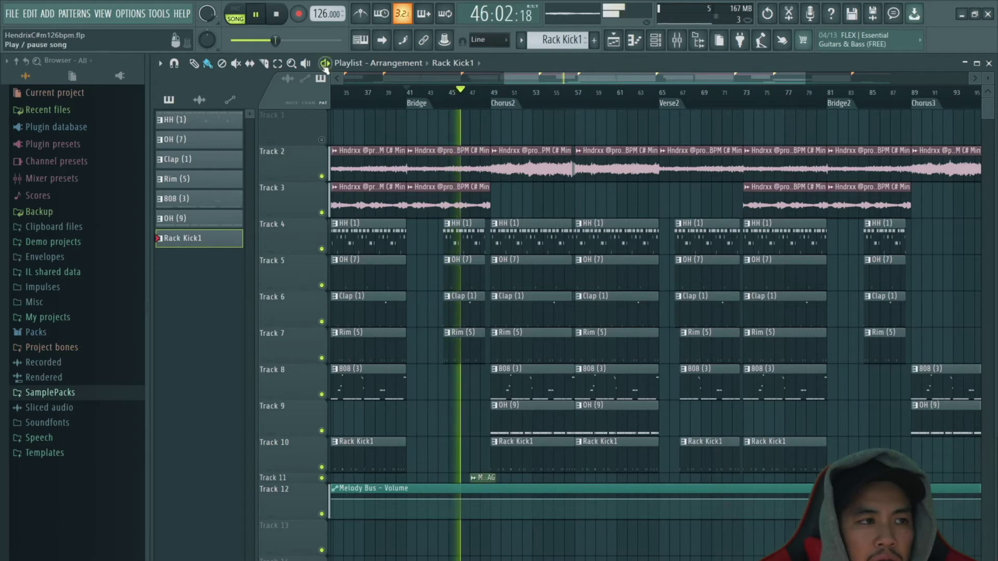
key("space")
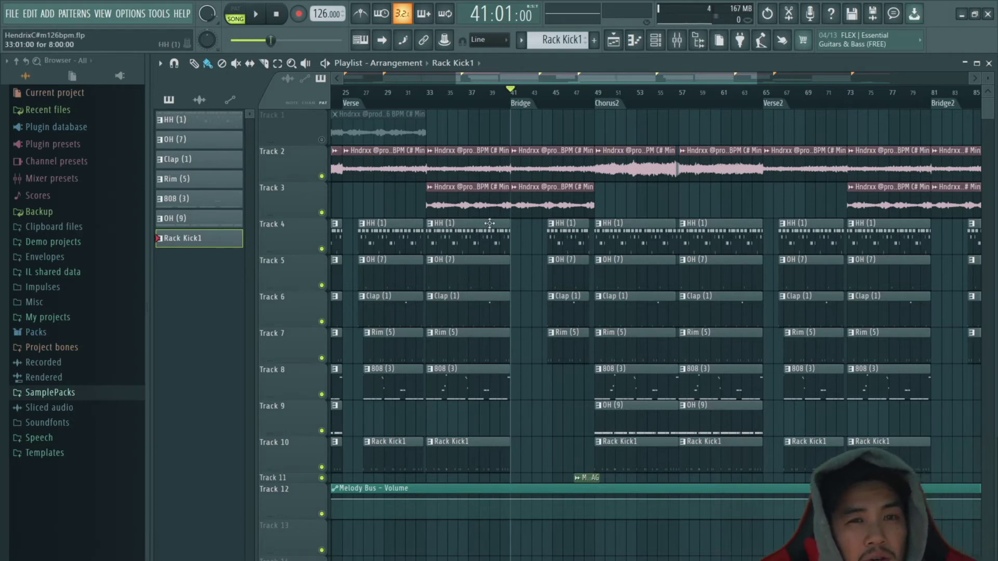
Replay the first bridge from bar 41 through its transition into Chorus2 around bar 50
scroll(667, 128, "right", 1)
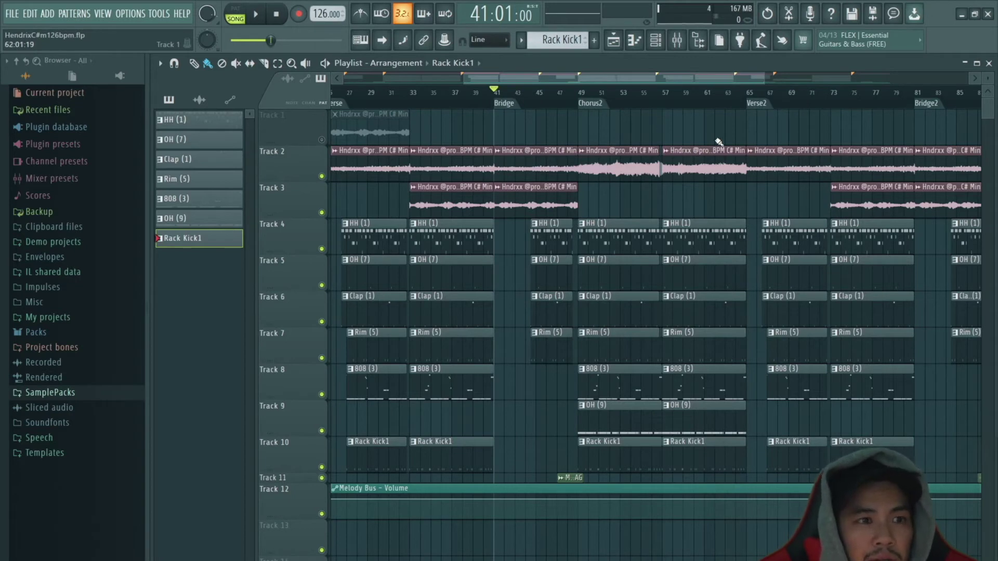
key("space")
scroll(566, 156, "right", 2)
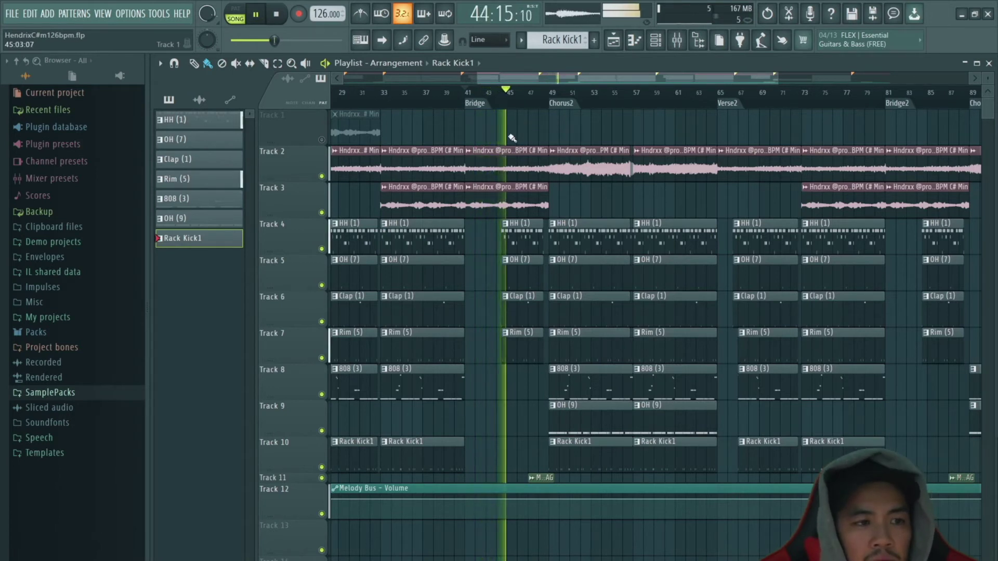
left_click_drag(560, 131, 501, 137)
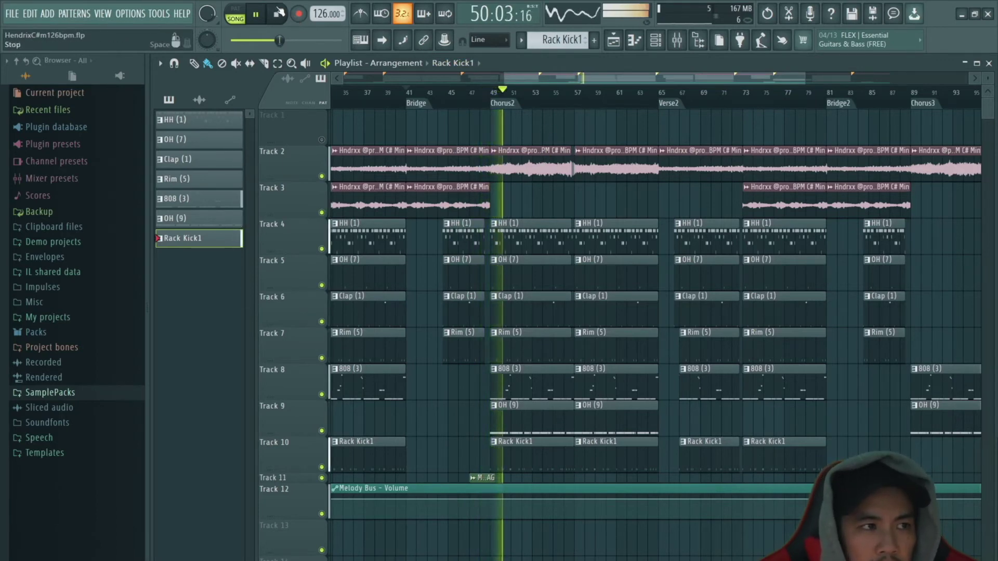
key("space")
Examine the arrangement from Verse2 to the Outro, comparing the track layers used in Chorus3
scroll(512, 176, "down", 5)
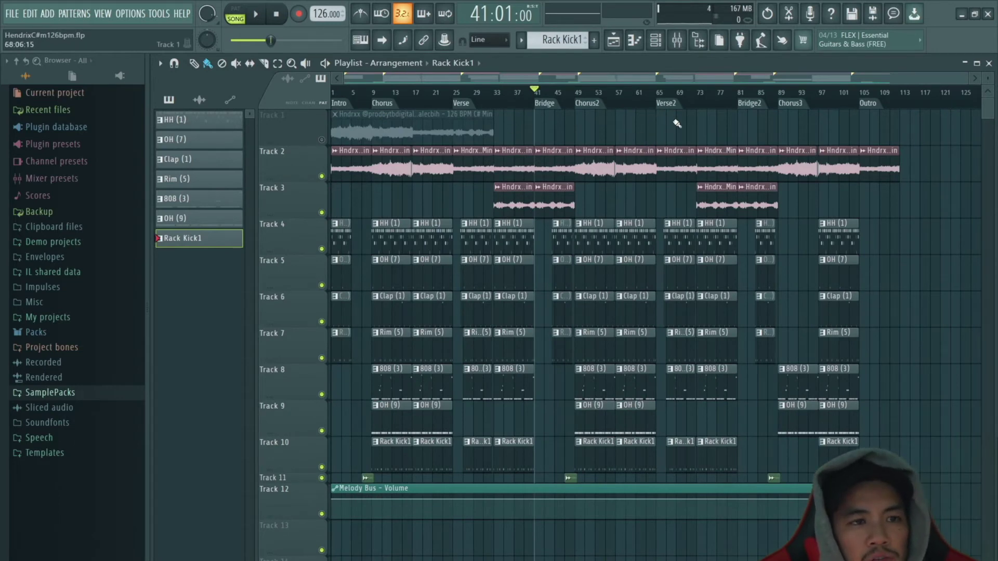
scroll(768, 129, "up", 4)
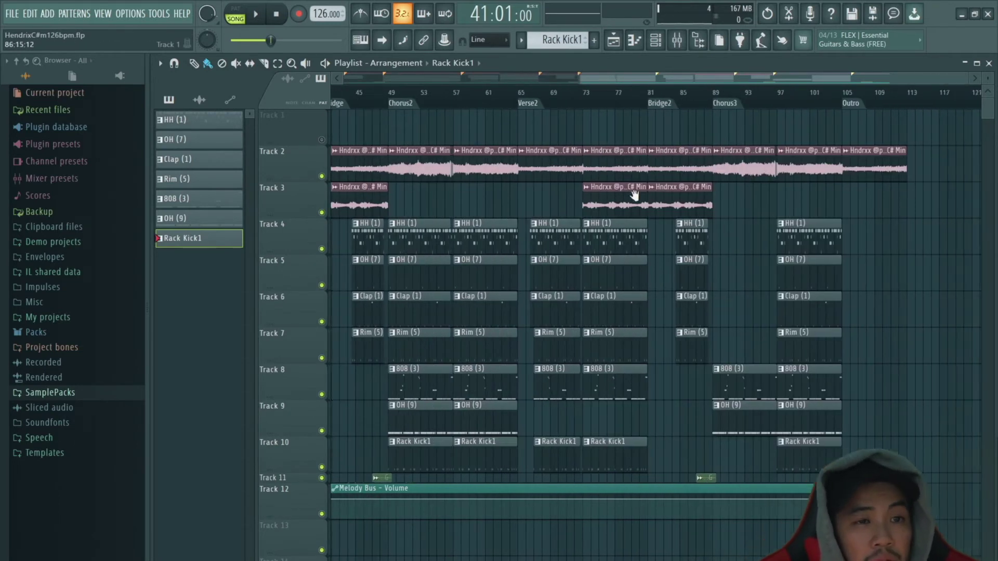
scroll(679, 140, "down", 2)
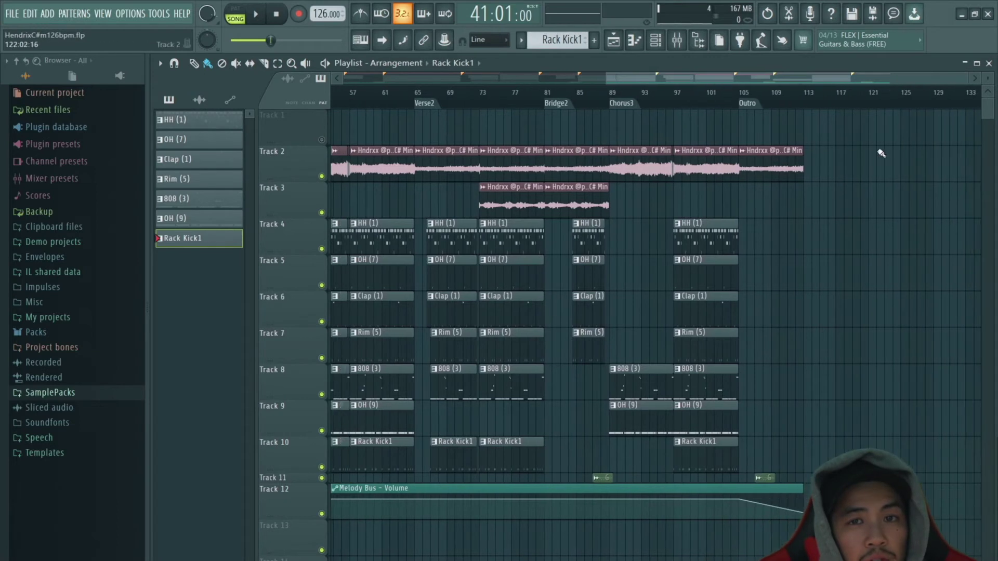
scroll(624, 242, "down", 2)
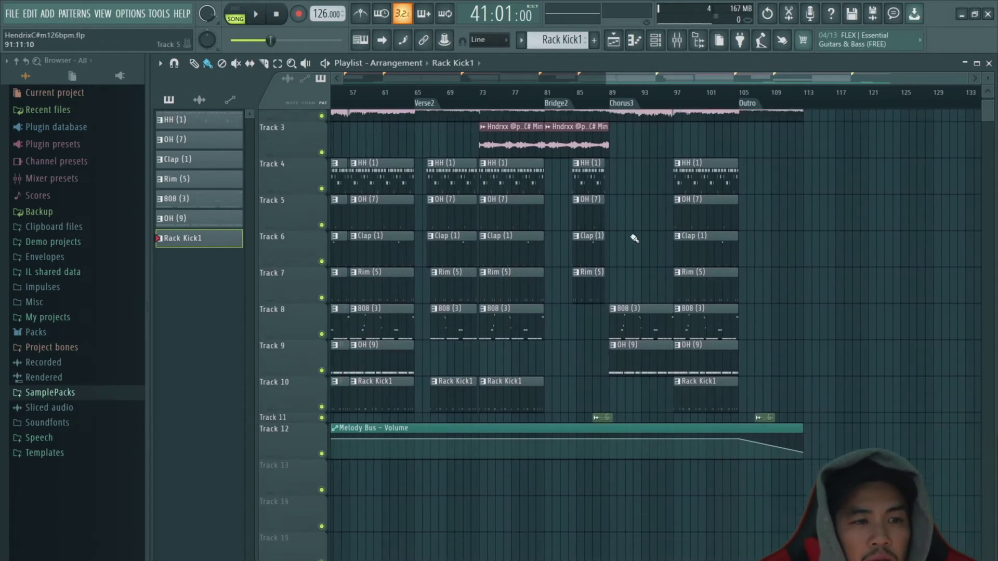
scroll(650, 260, "down", 2)
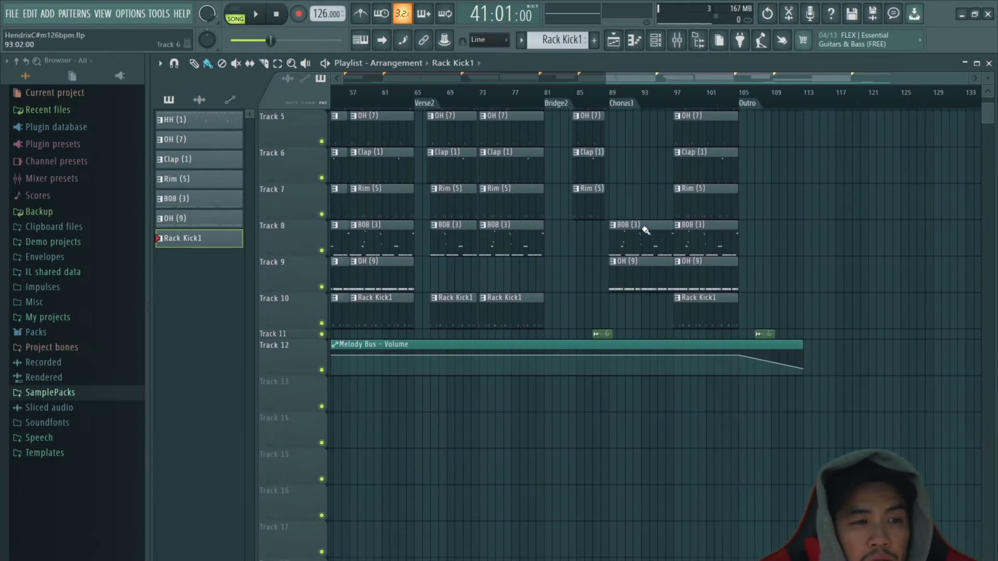
Play Chorus3 from the end of Bridge2 through bar 97, where the full drums return, and reset playback to the song start
scroll(639, 213, "up", 2)
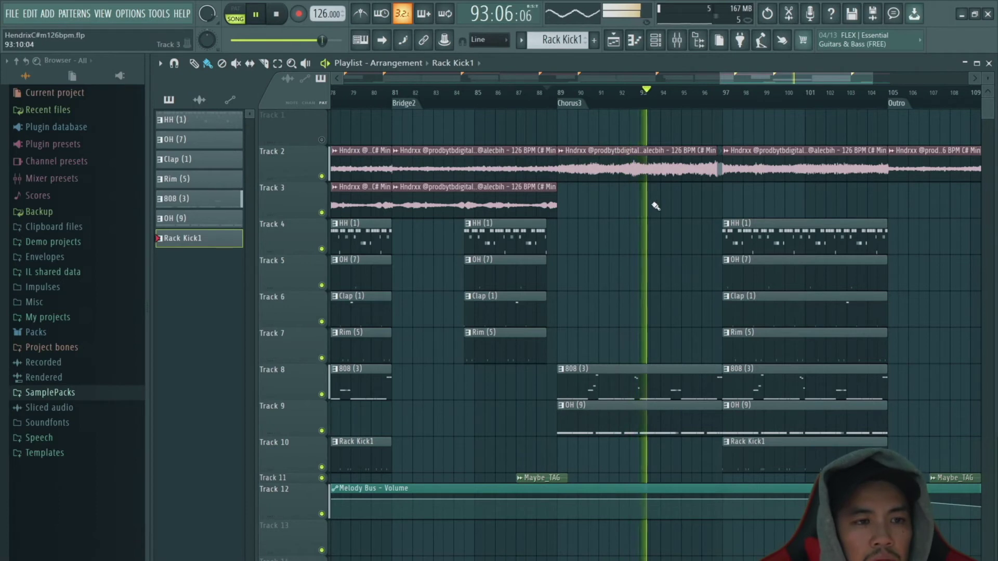
scroll(681, 235, "right", 3)
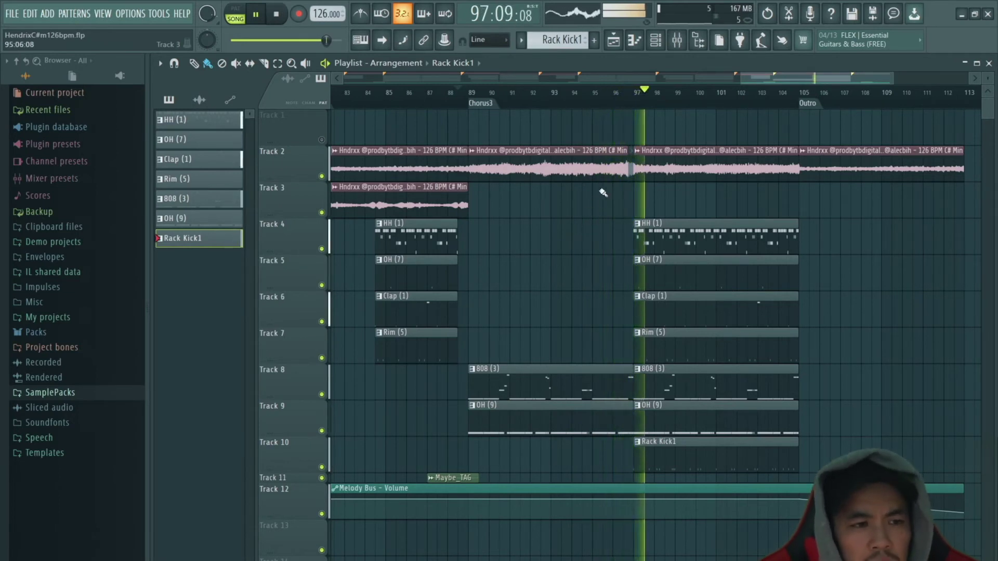
key("space")
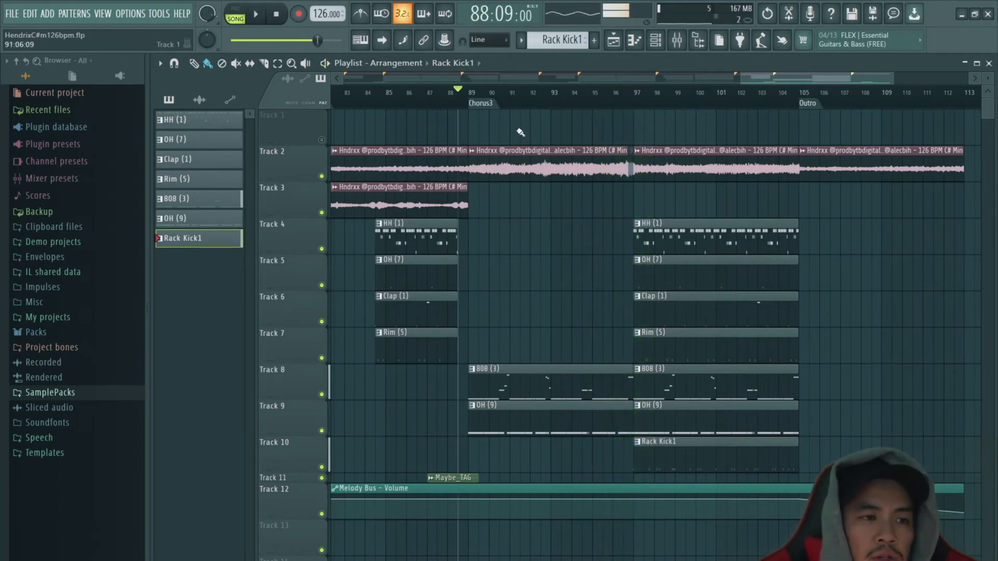
key("ctrl+h")
Examine the Chorus3 clips between bars 89 and 105, including the drumless first half and the melody cut before bar 97
scroll(585, 236, "left", 1)
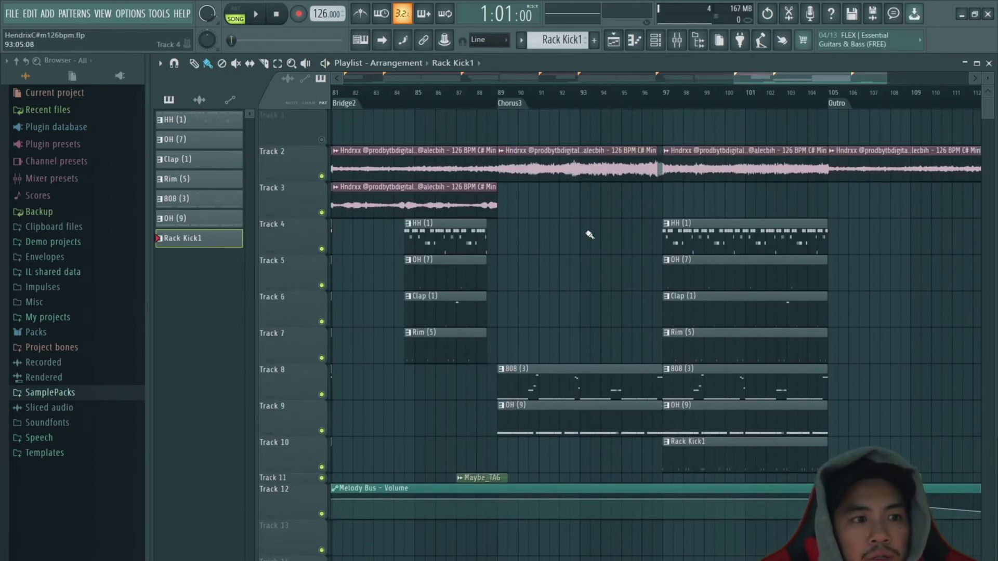
scroll(577, 244, "down", 1)
scroll(591, 262, "up", 1)
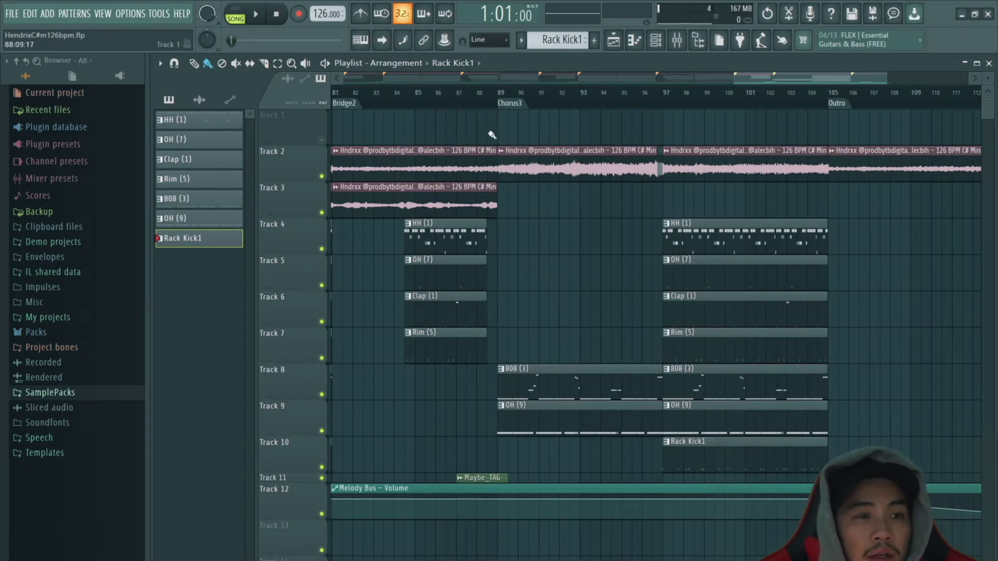
scroll(572, 231, "right", 1)
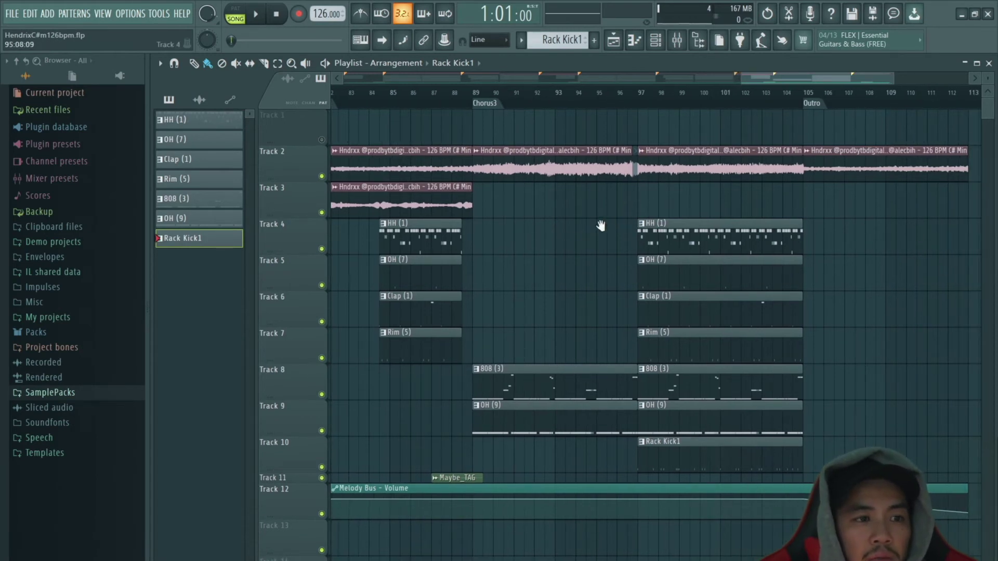
scroll(601, 226, "right", 3)
scroll(468, 205, "left", 8)
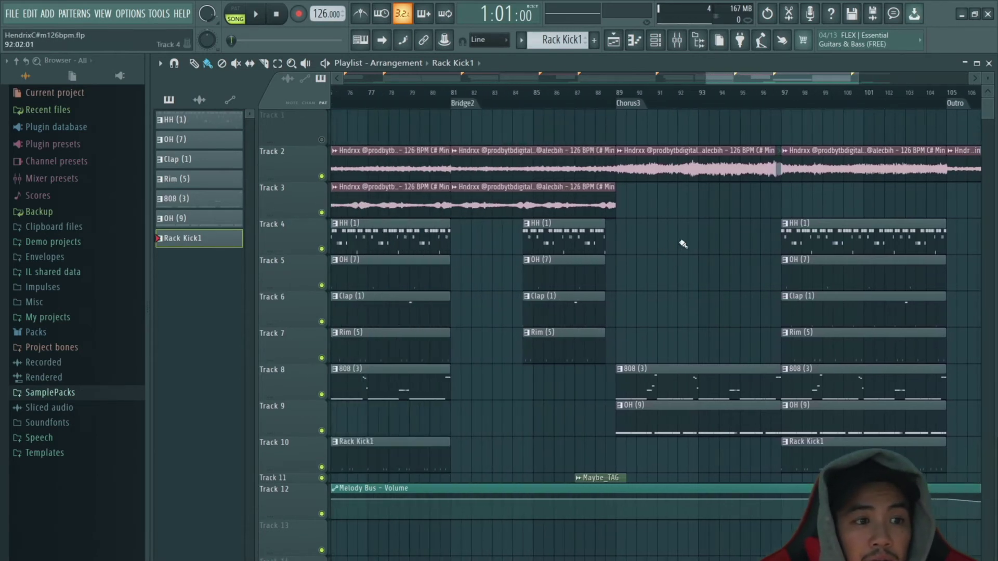
left_click_drag(683, 244, 508, 278)
left_click_drag(546, 207, 497, 119)
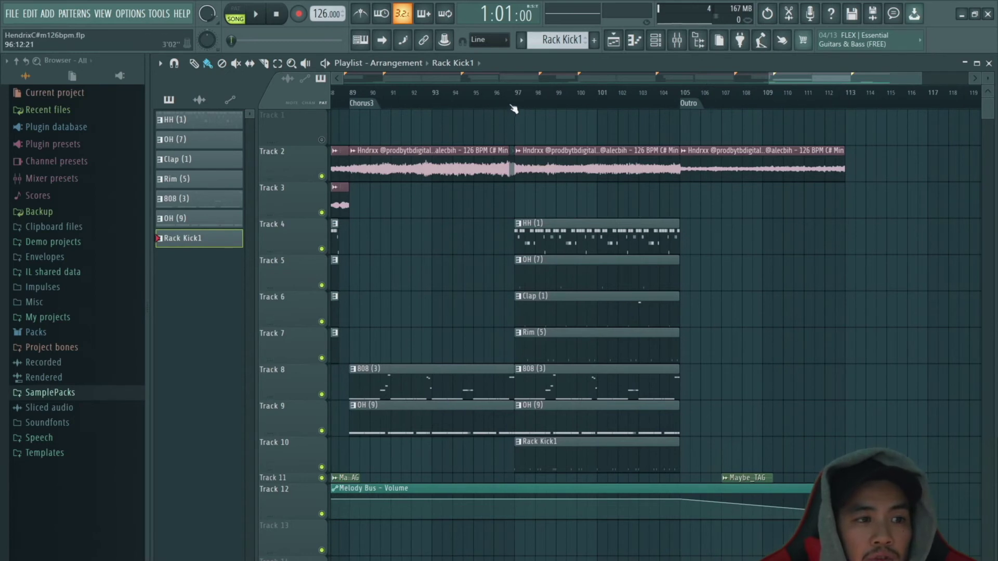
Play the transition into the second half of Chorus3, starting midway through bar 96
left_click(513, 107)
key("space")
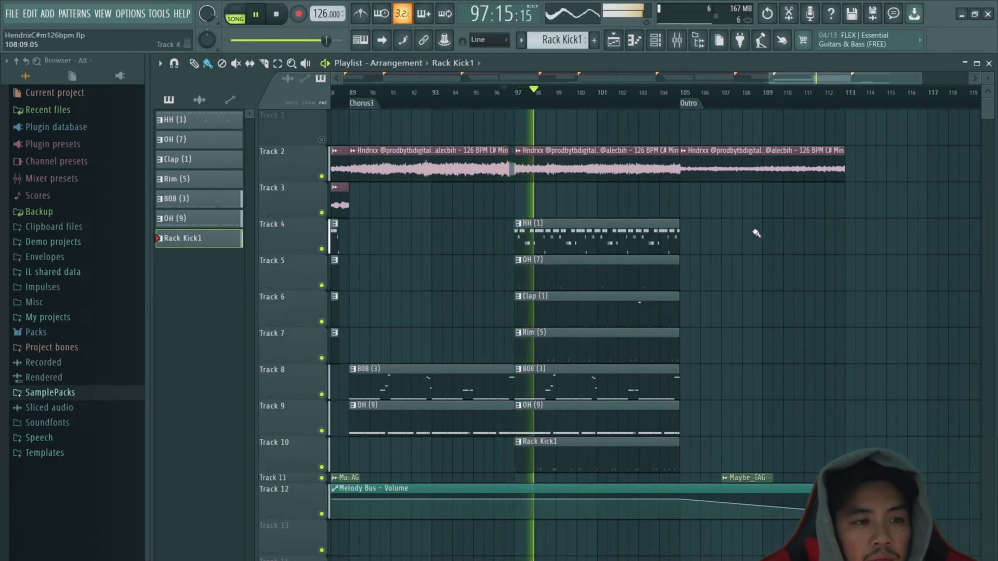
scroll(748, 265, "down", 3)
key("space")
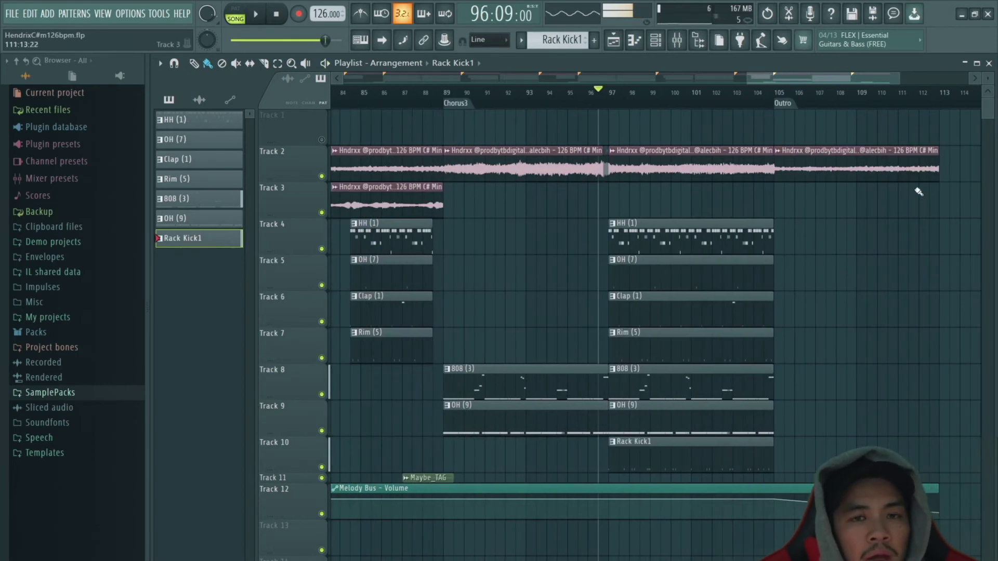
Bring the whole arrangement from Intro to Outro into view and start playing the song from bar 1
scroll(668, 156, "down", 6)
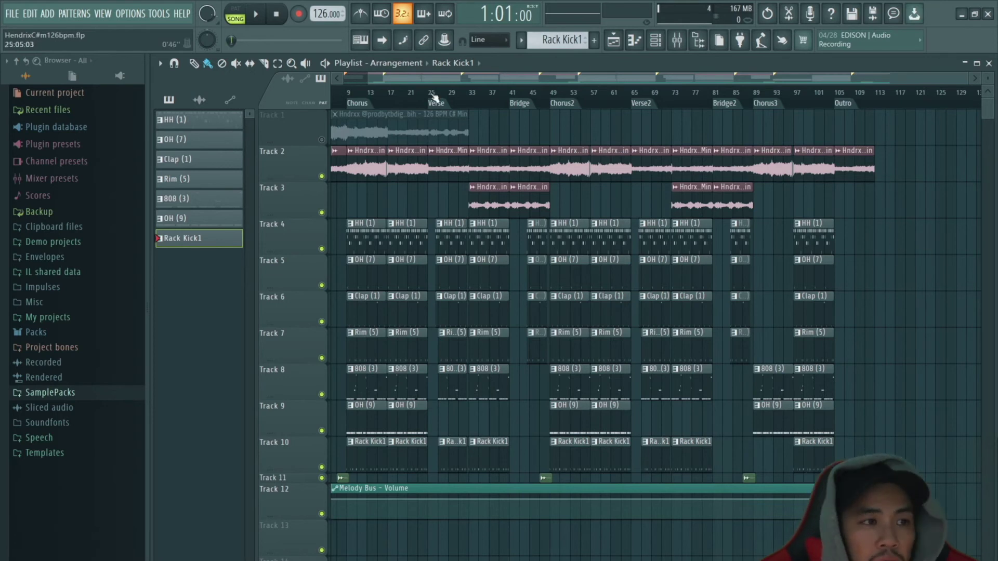
left_click_drag(358, 78, 340, 78)
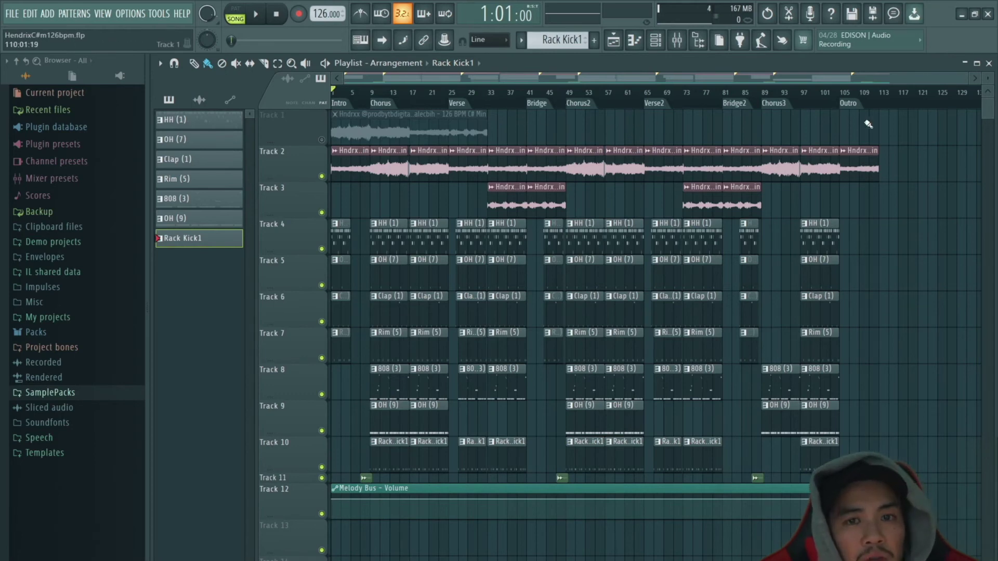
left_click(255, 14)
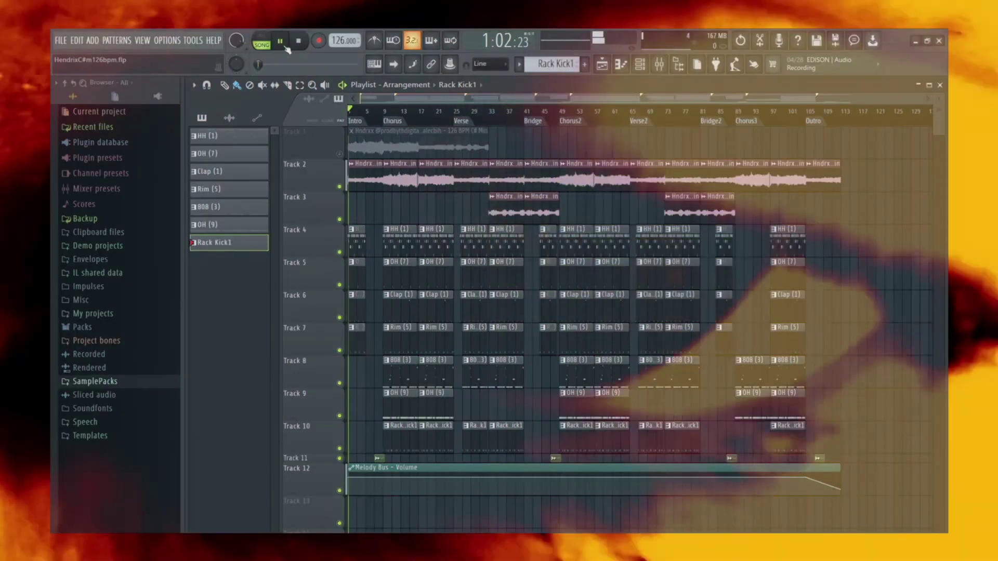